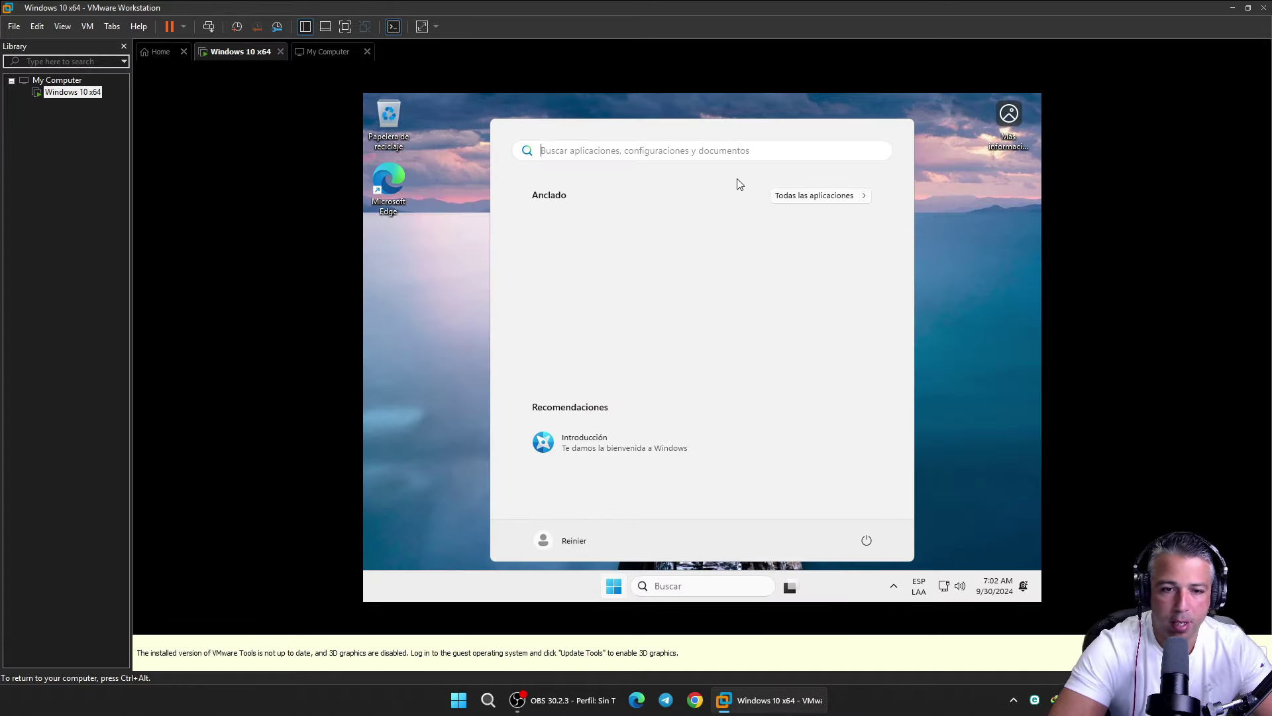
Run winver to check the installed Windows edition and version, and close the information window.
click(926, 232)
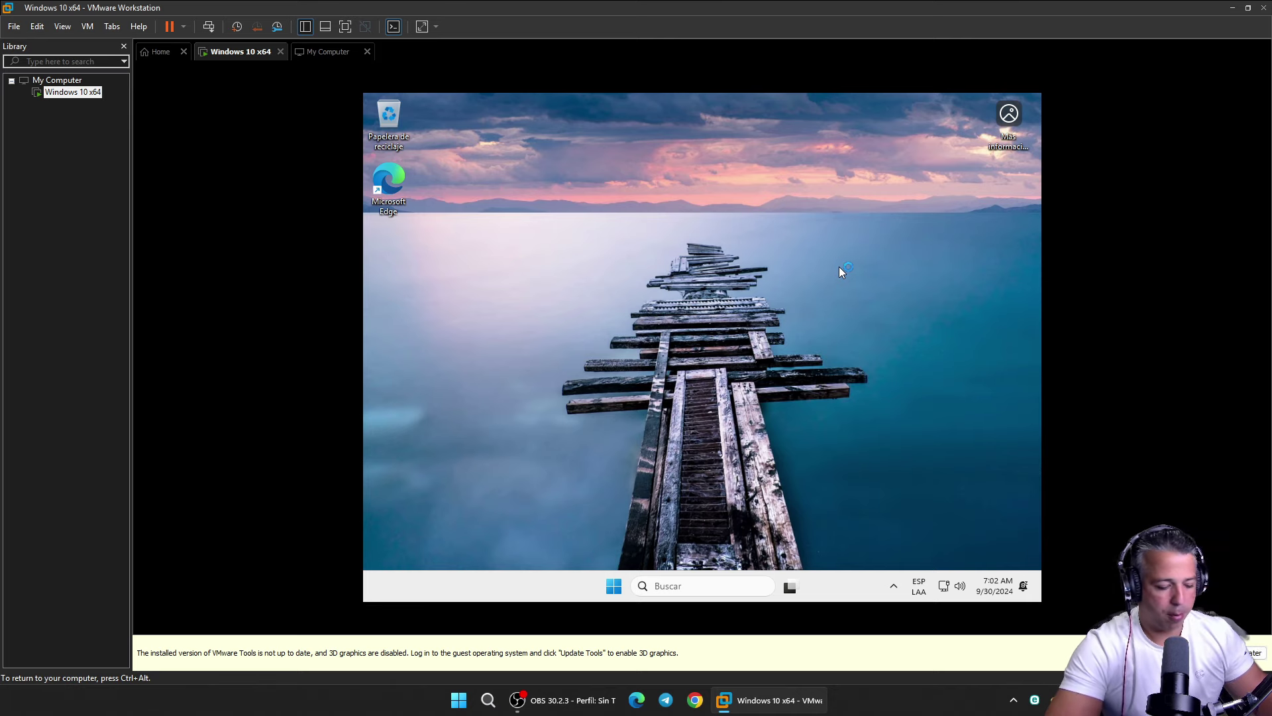
key(super+r)
text(win)
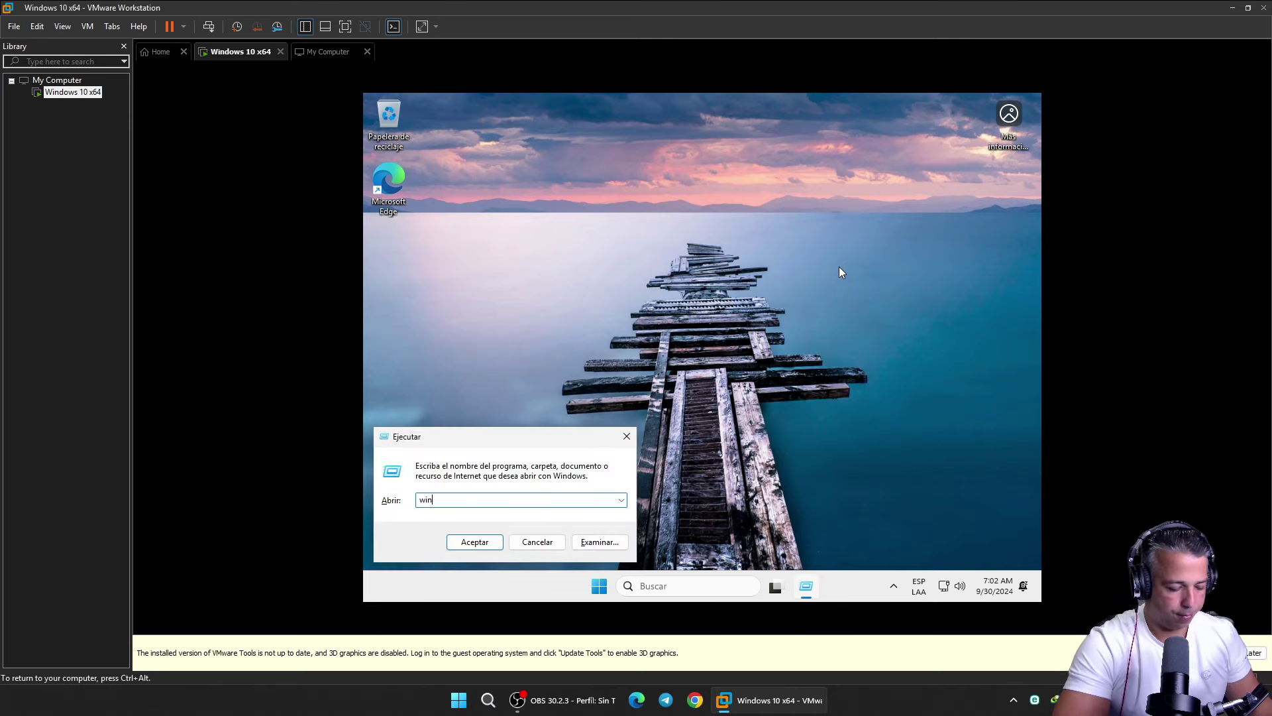
text(ver)
key(Return)
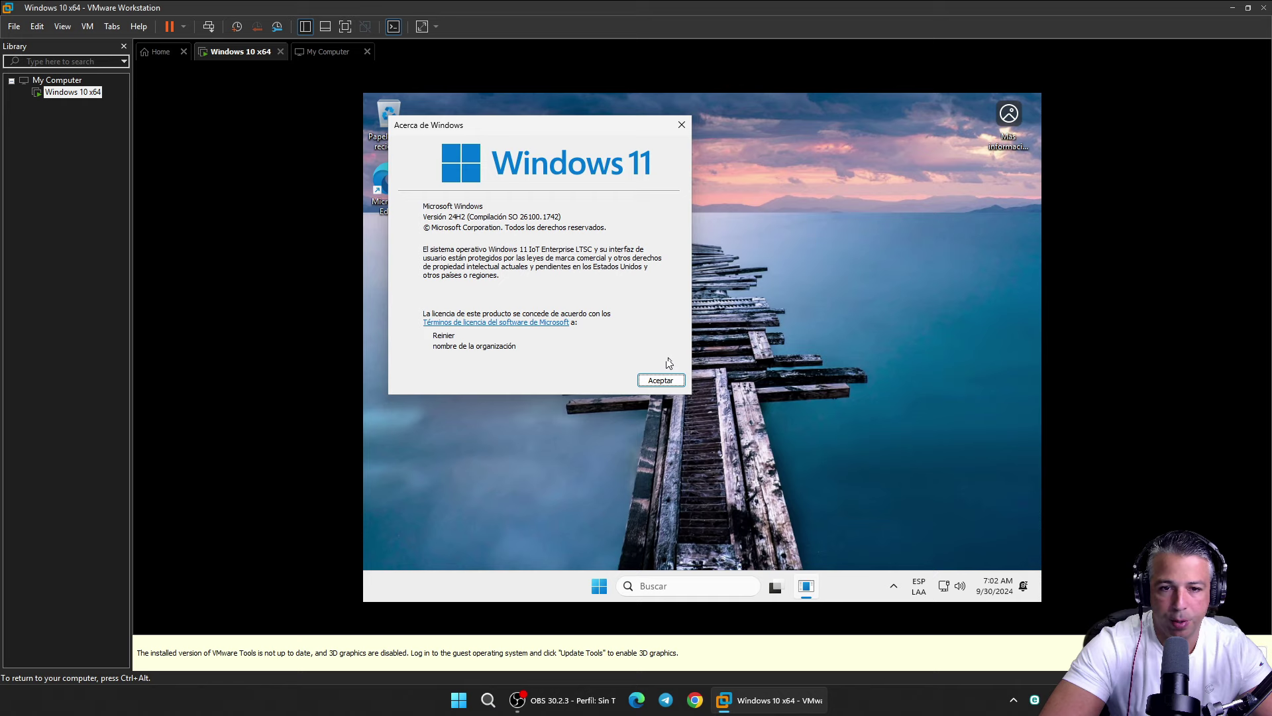
click(671, 380)
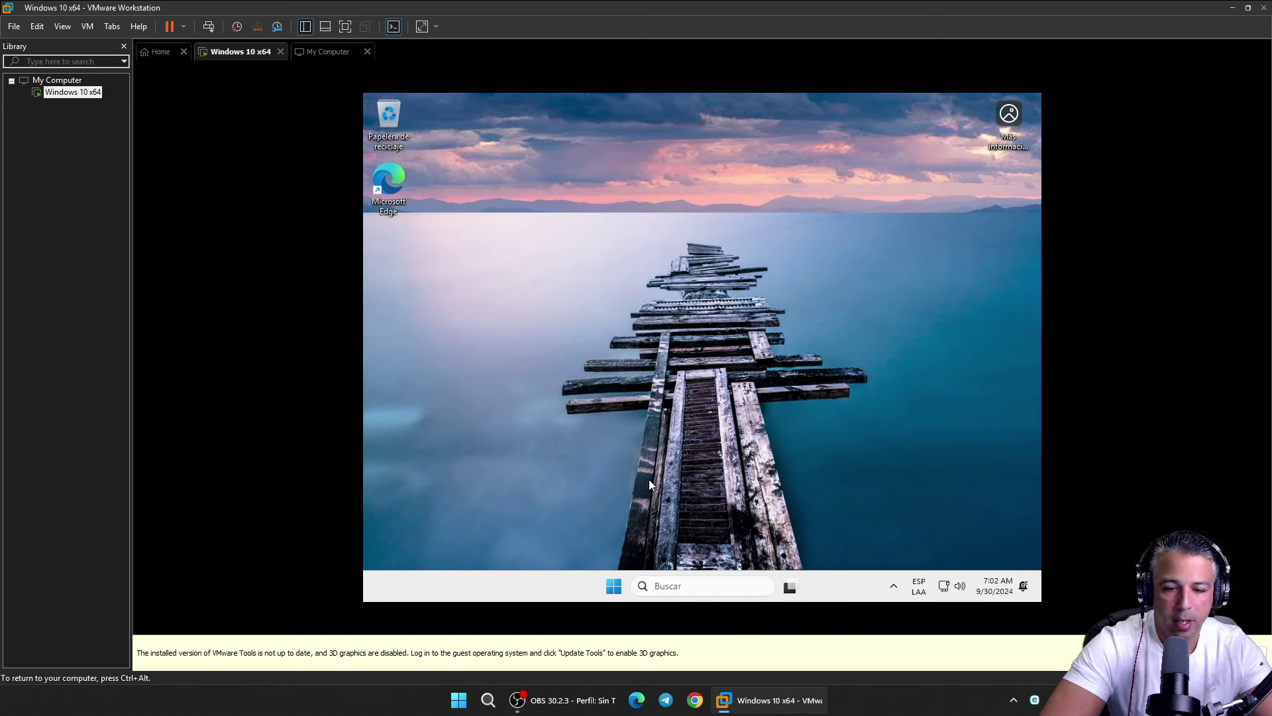
Open Bloc de notas from the full application list to inspect it, and close it again.
click(613, 586)
click(828, 199)
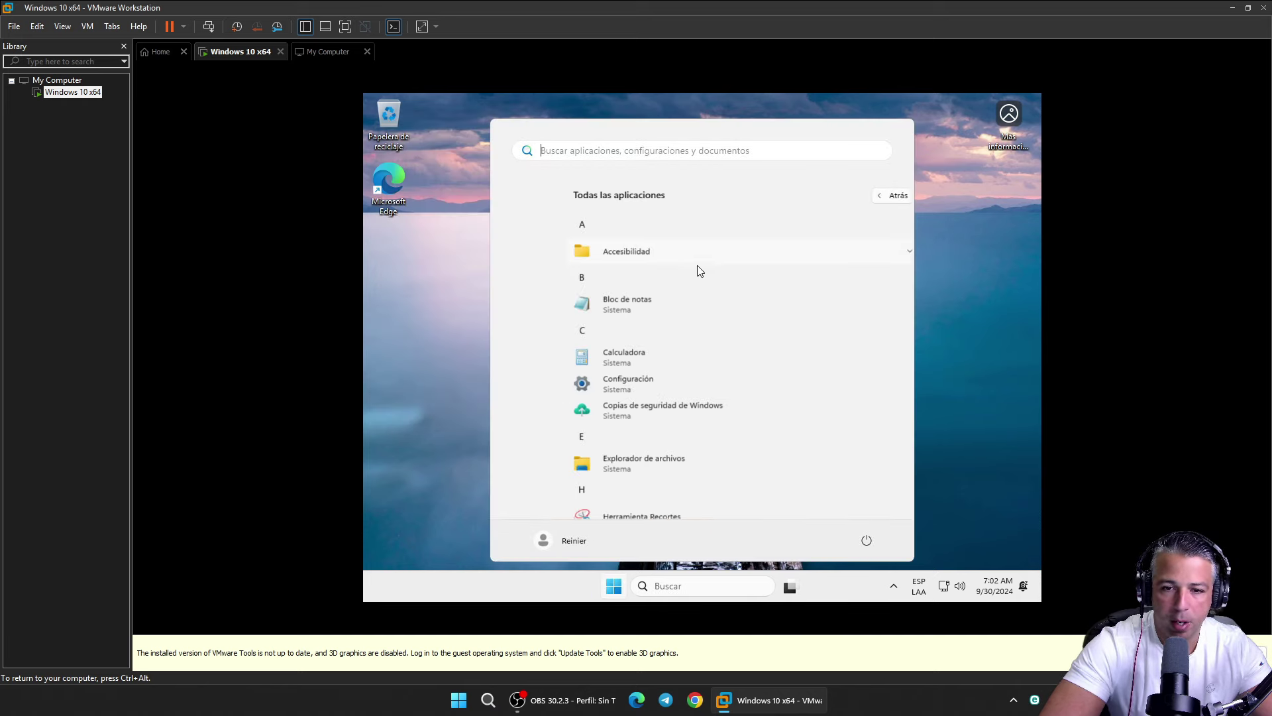
click(610, 304)
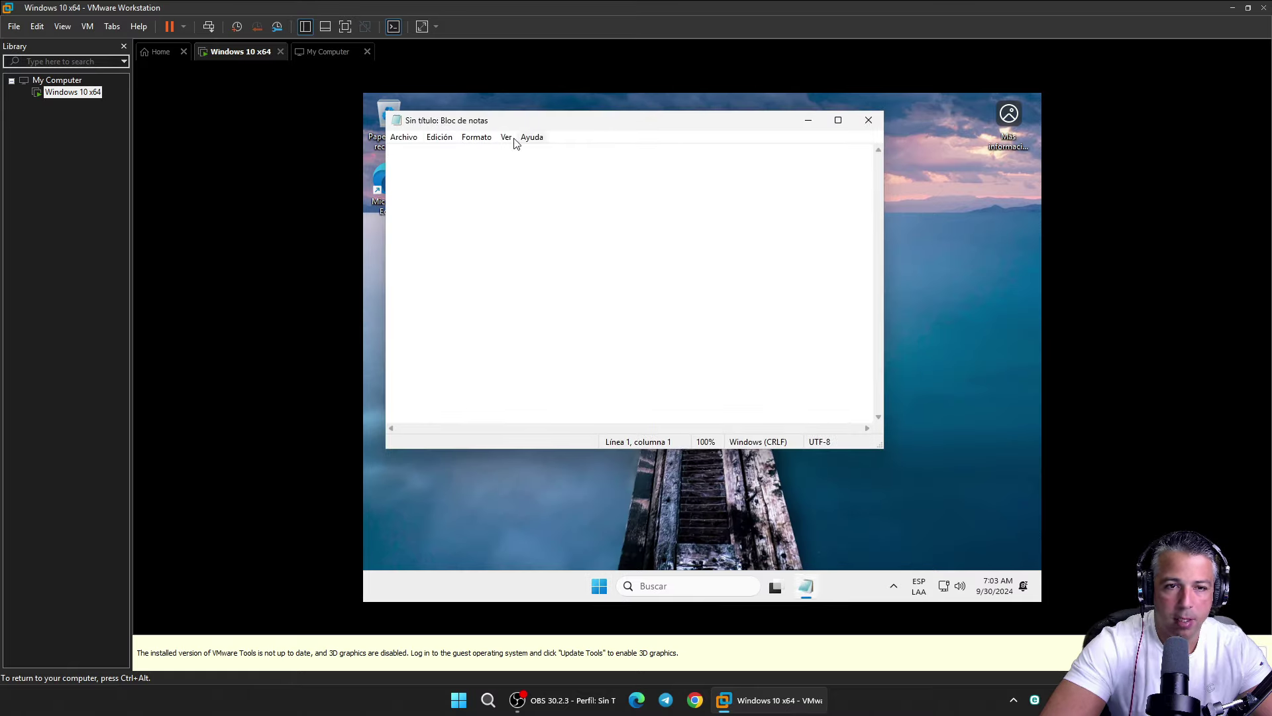
click(868, 120)
Examine the Start menu's full list of applications to see what comes preinstalled.
click(613, 585)
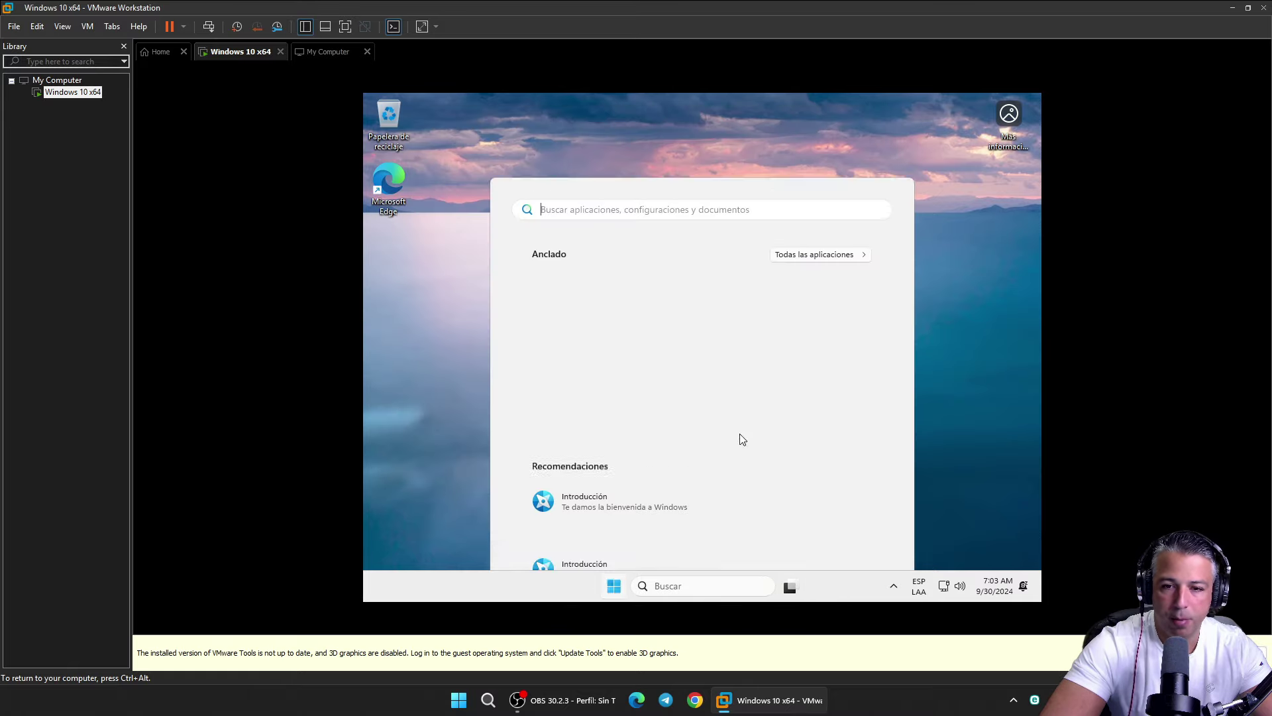
click(837, 196)
scroll(641, 334, down, 3)
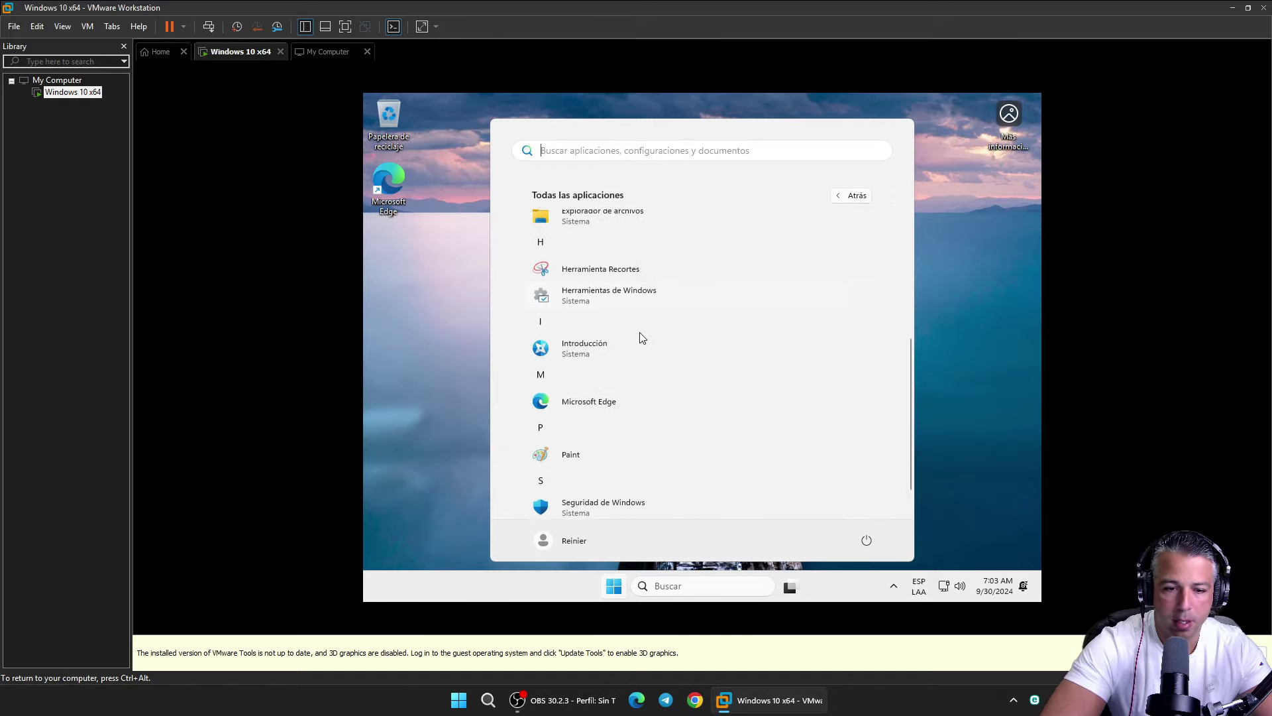
scroll(642, 337, up, 3)
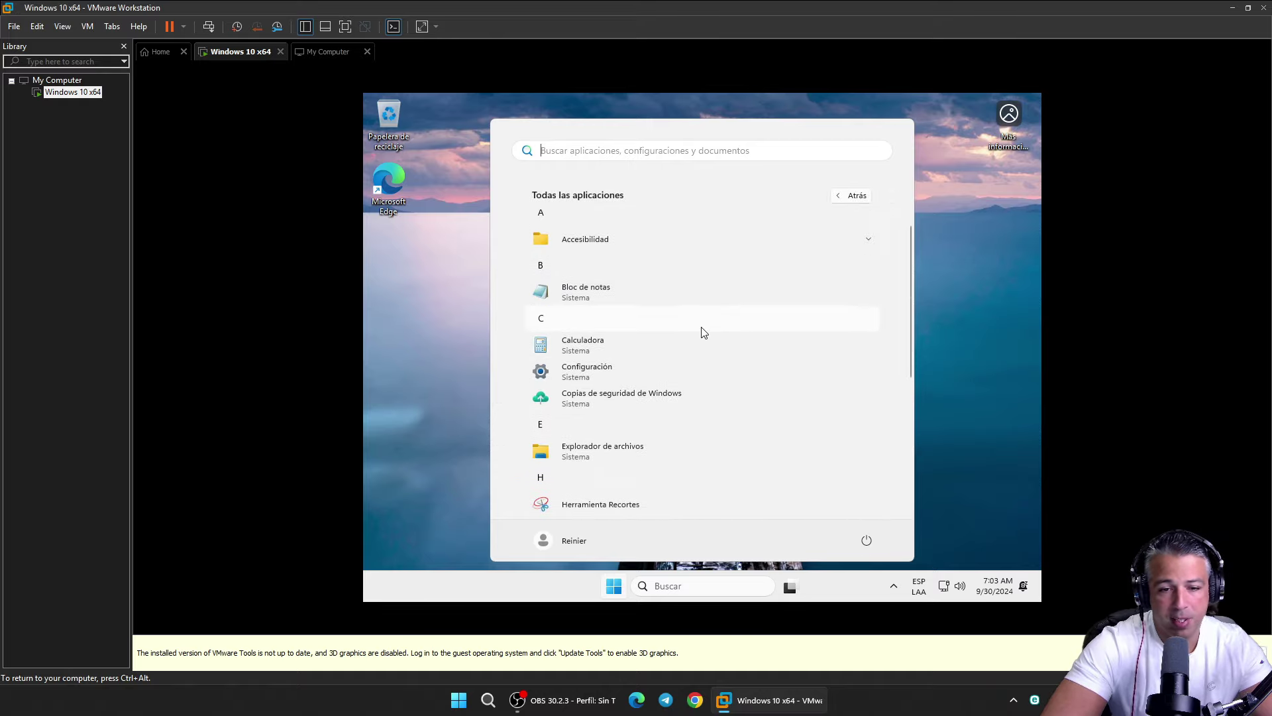
scroll(702, 332, down, 3)
scroll(702, 334, up, 3)
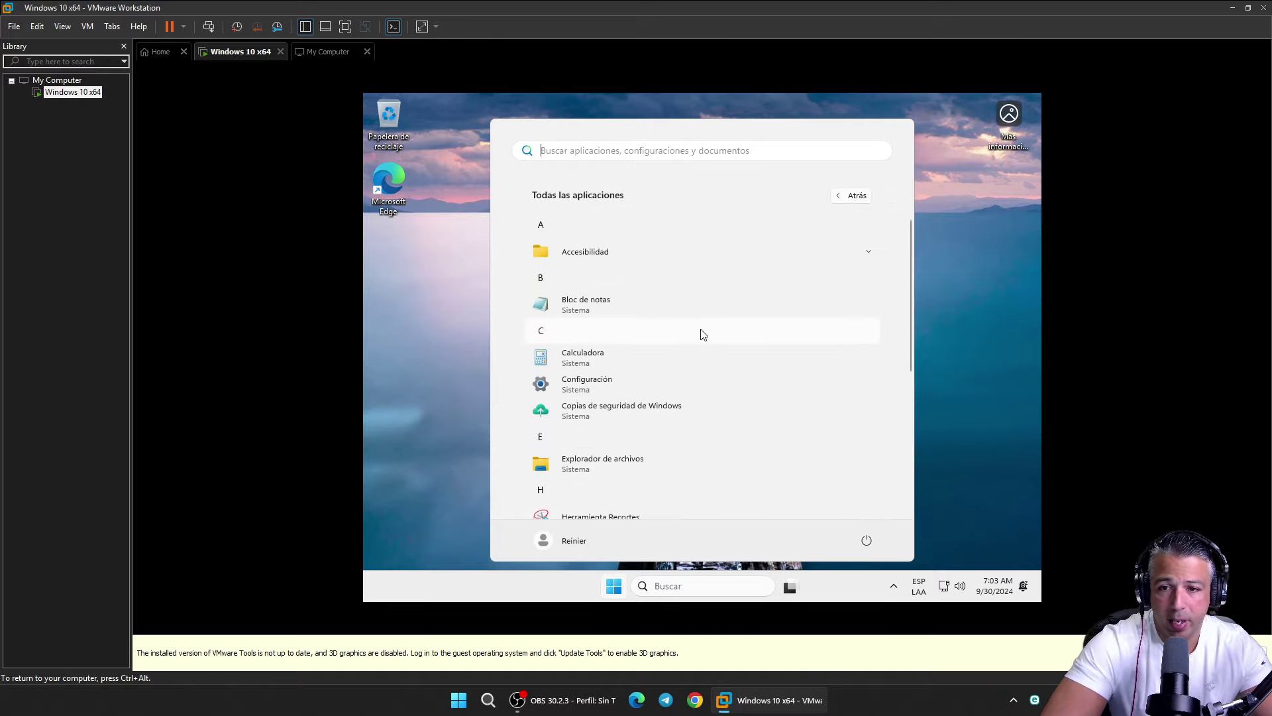
scroll(662, 344, down, 1)
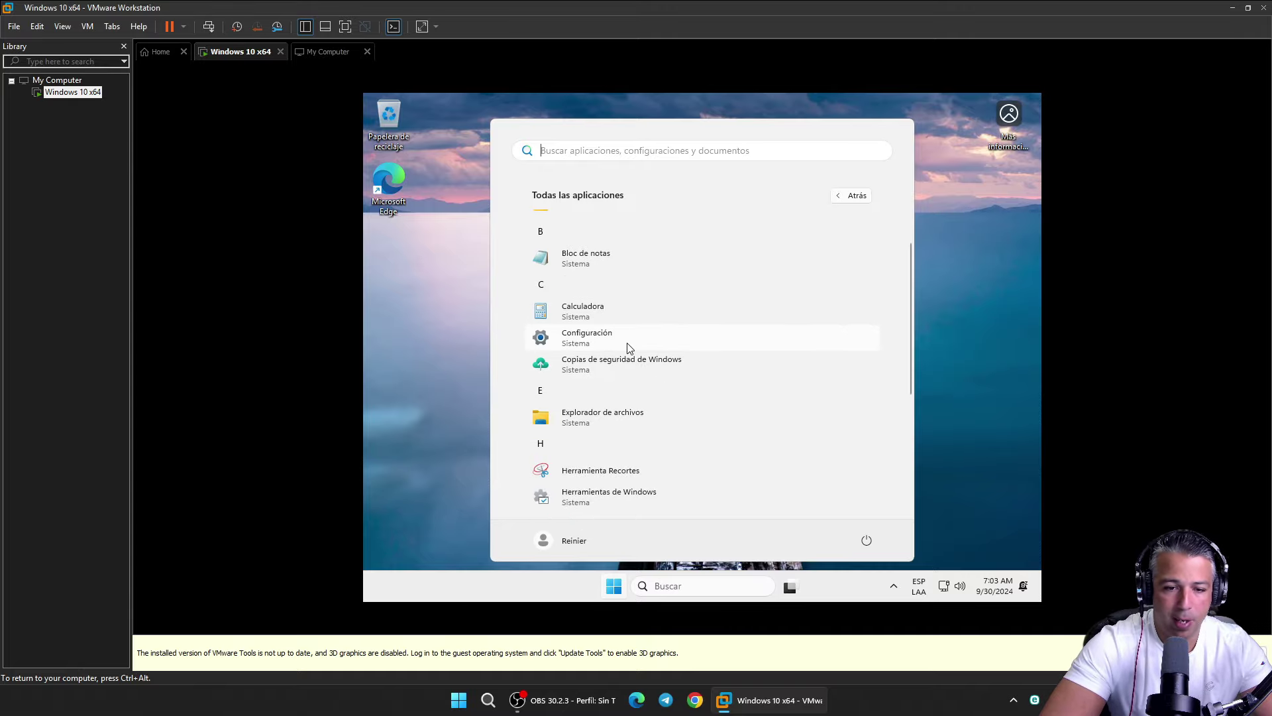
Open Configuración maximized and review the device and Windows specifications on the system's Información page.
click(776, 331)
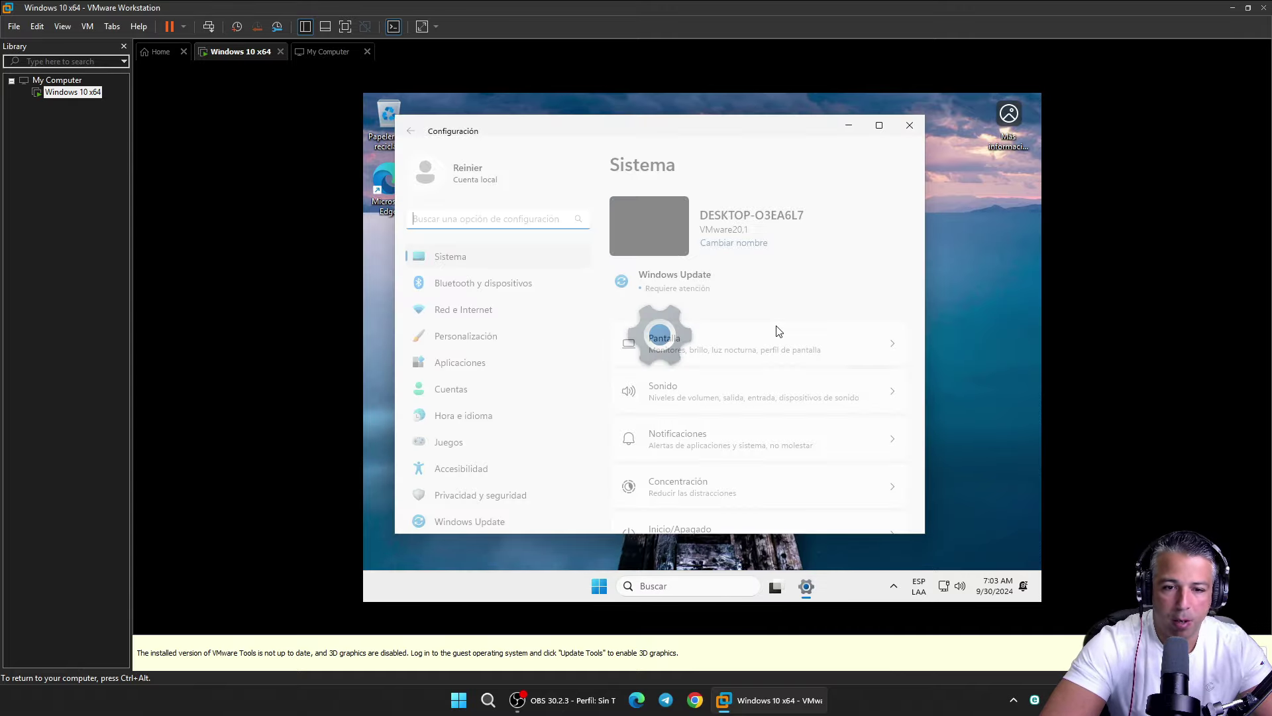
click(879, 127)
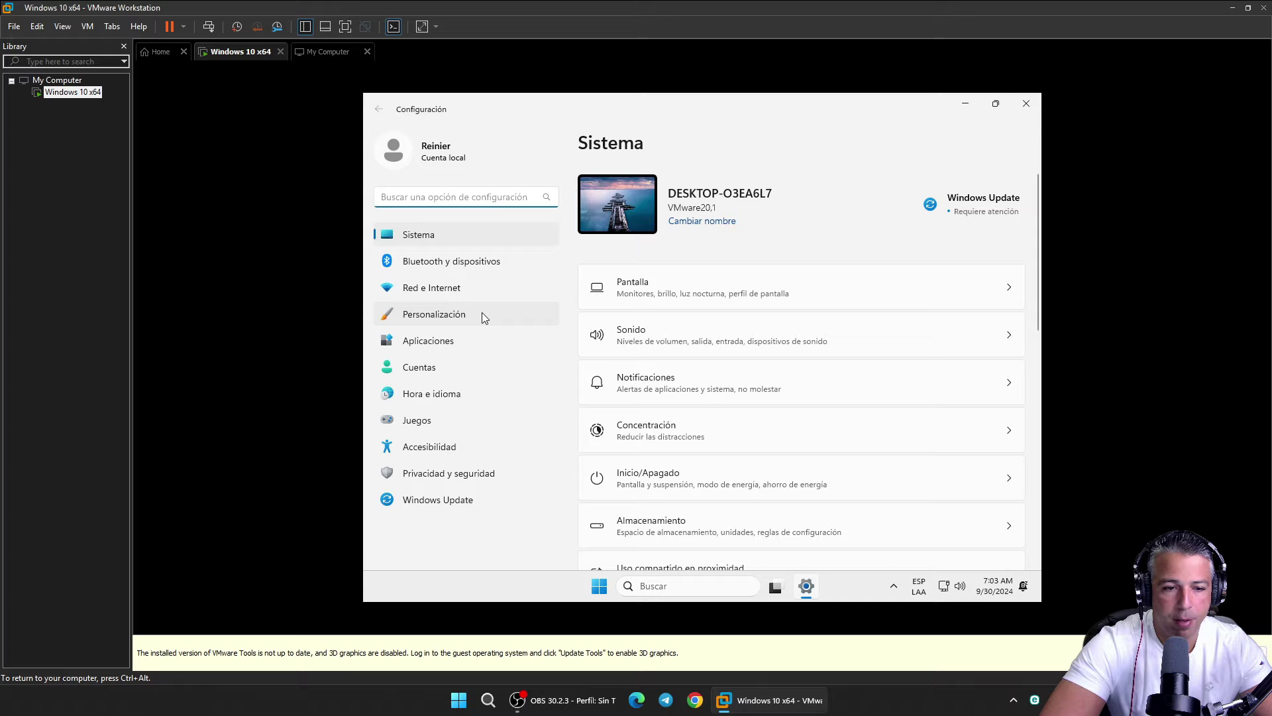
scroll(707, 375, down, 10)
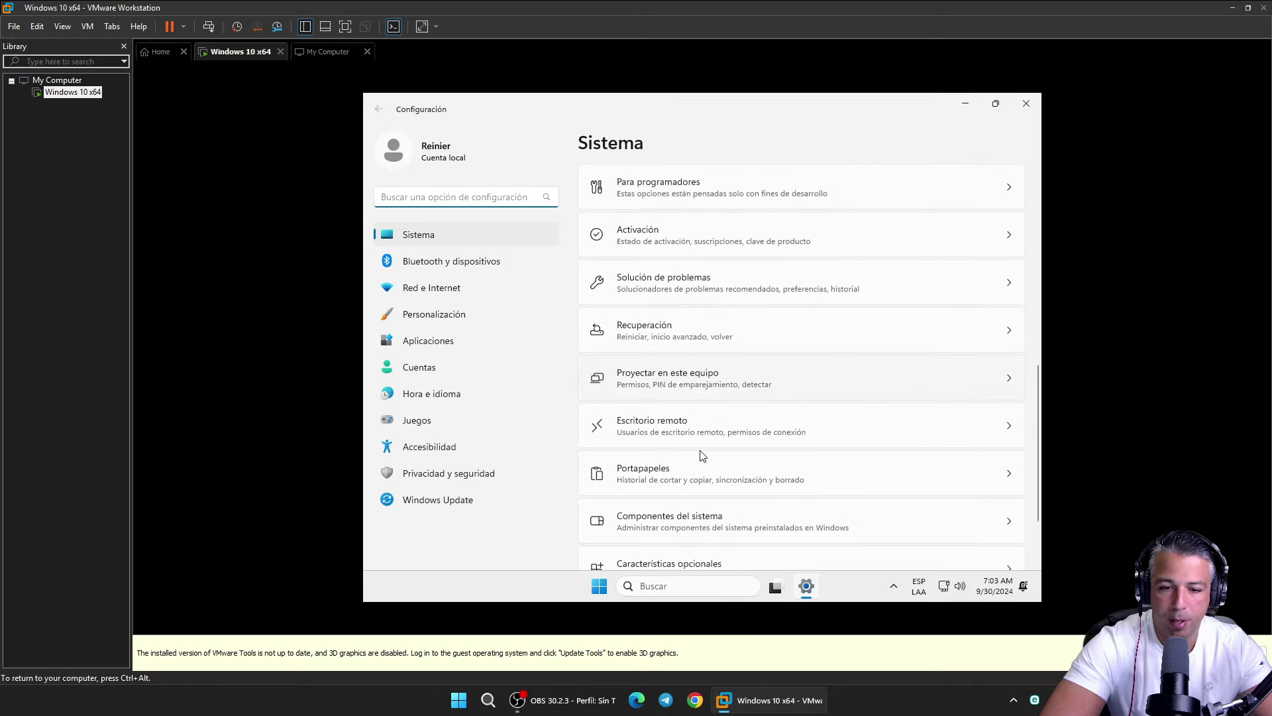
click(721, 532)
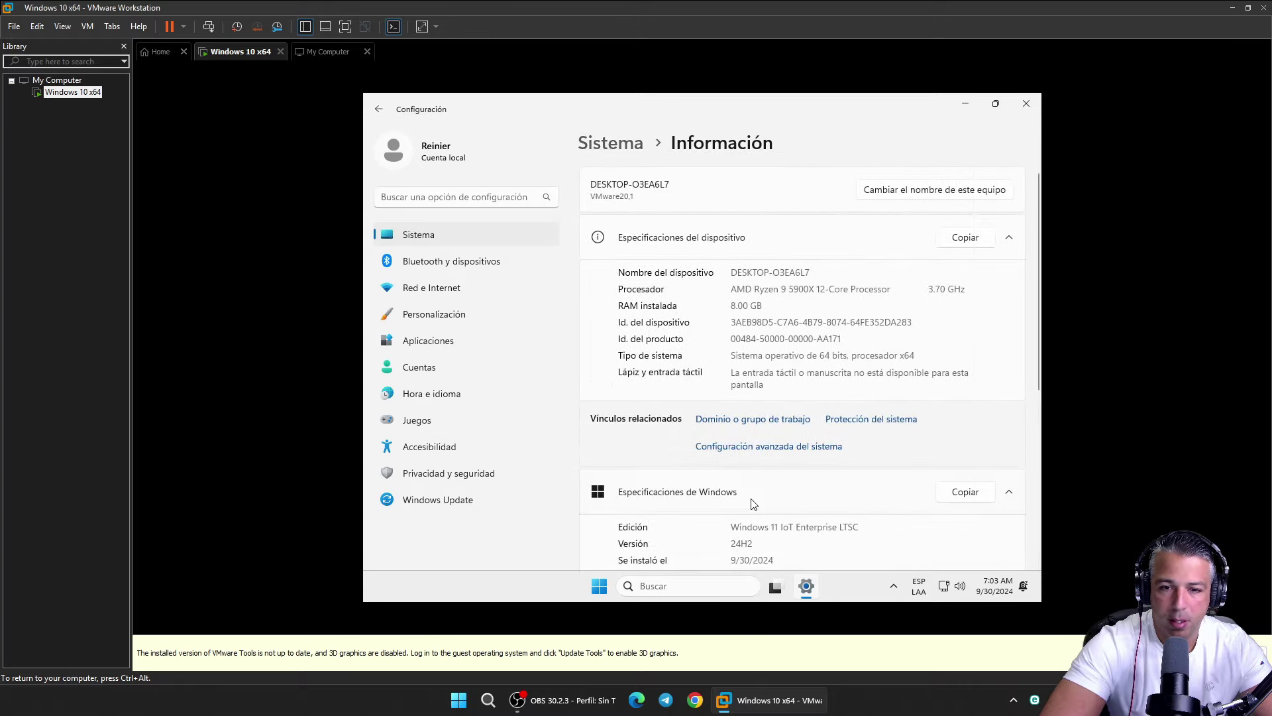
scroll(810, 278, down, 4)
scroll(810, 280, up, 1)
scroll(809, 282, down, 2)
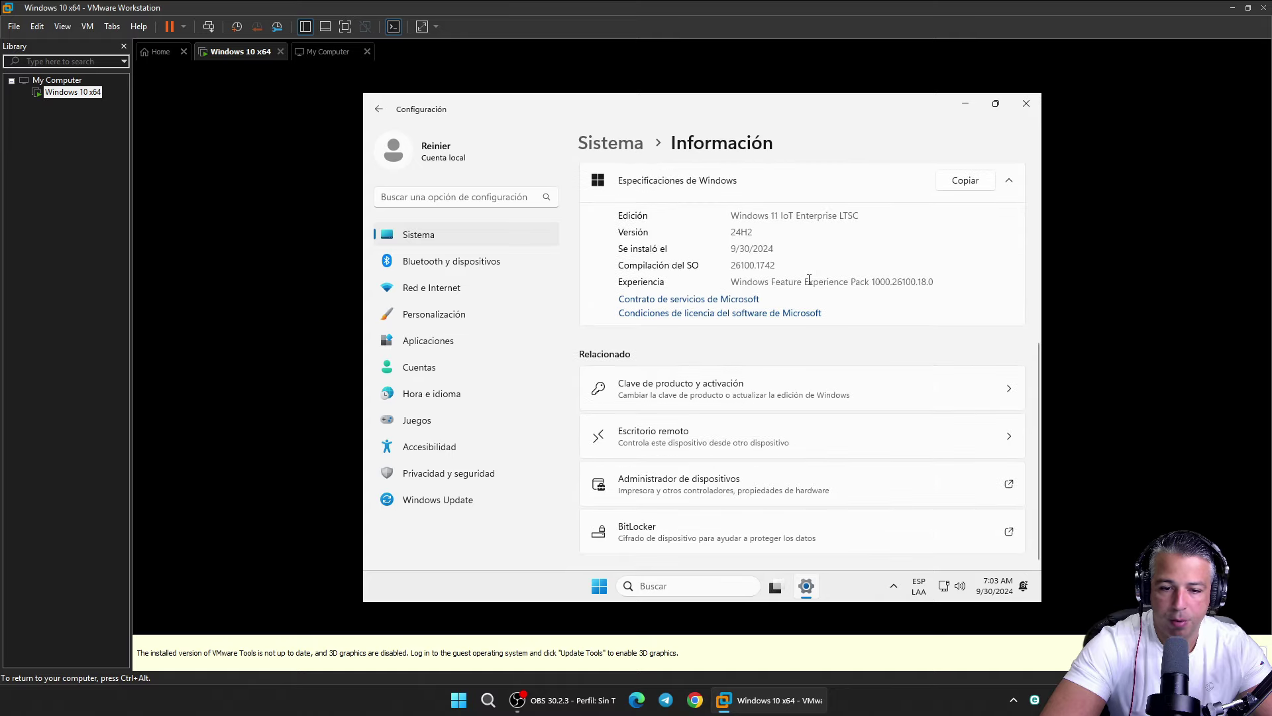
scroll(729, 298, up, 3)
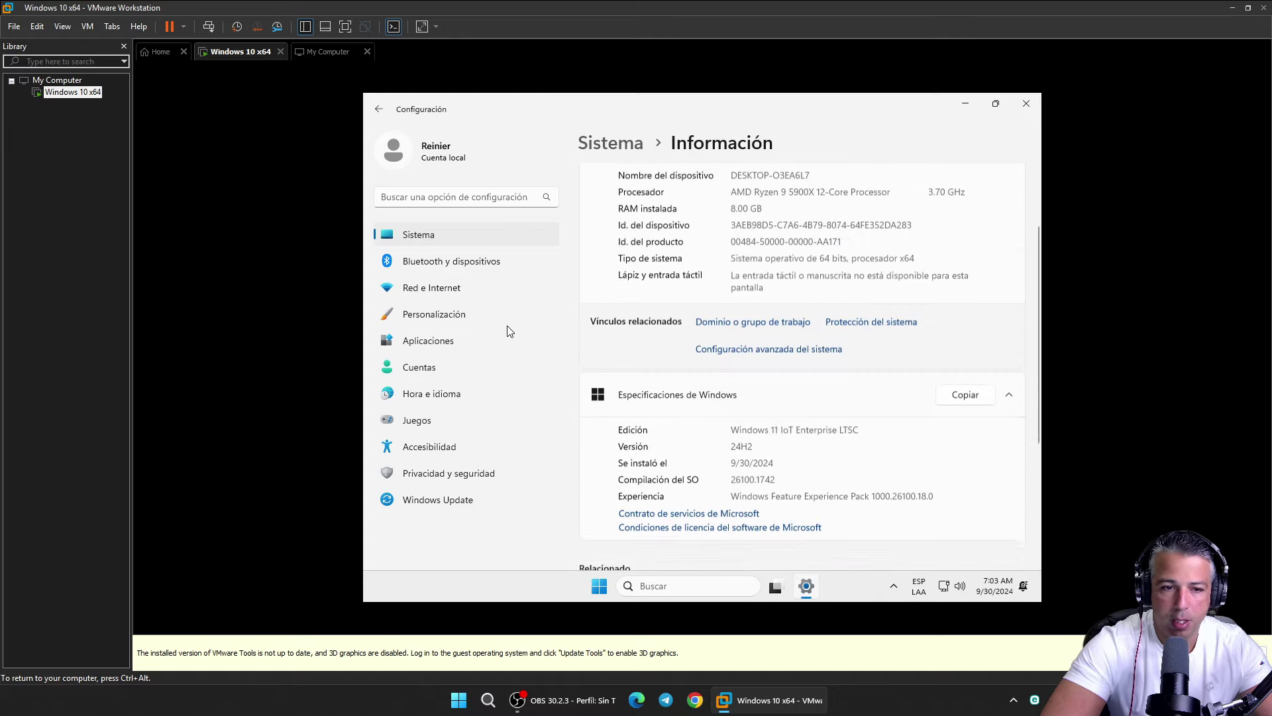
Start installing the available updates in Windows Update and close Configuración.
click(480, 499)
click(923, 206)
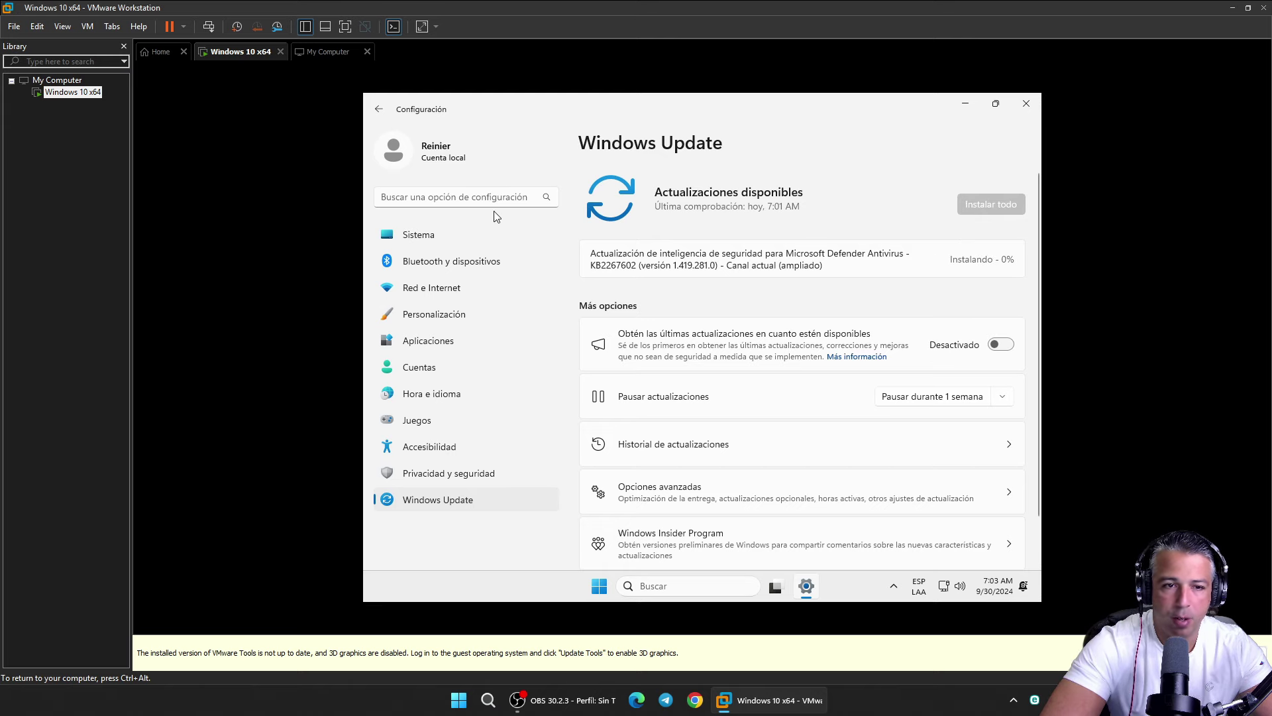
click(441, 238)
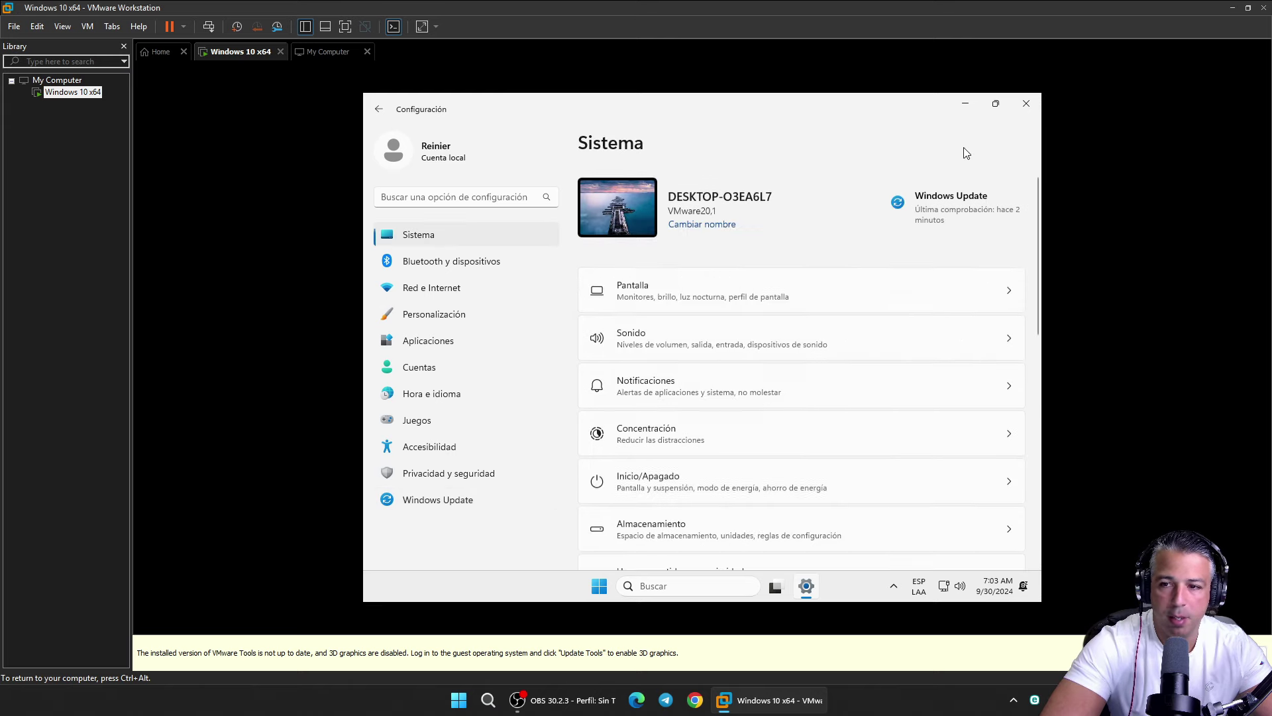
click(1038, 103)
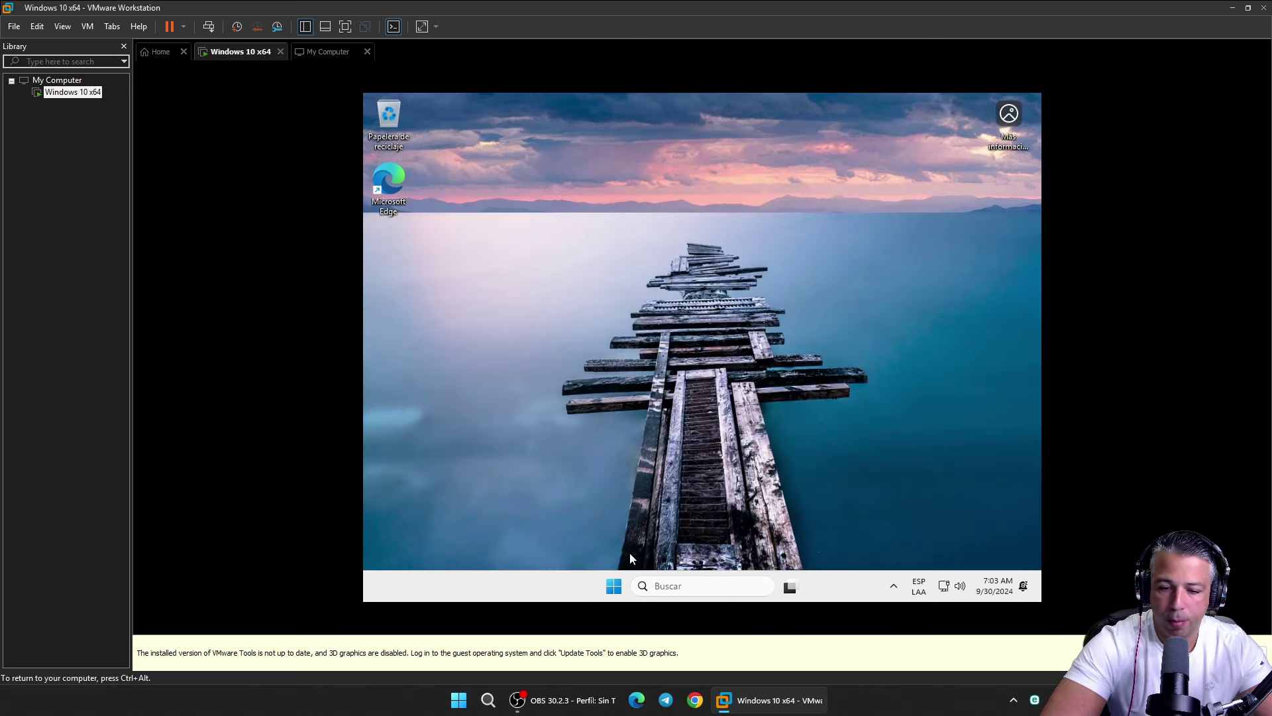
Inspect the Start menu's pinned area and the hidden system tray icons.
click(614, 586)
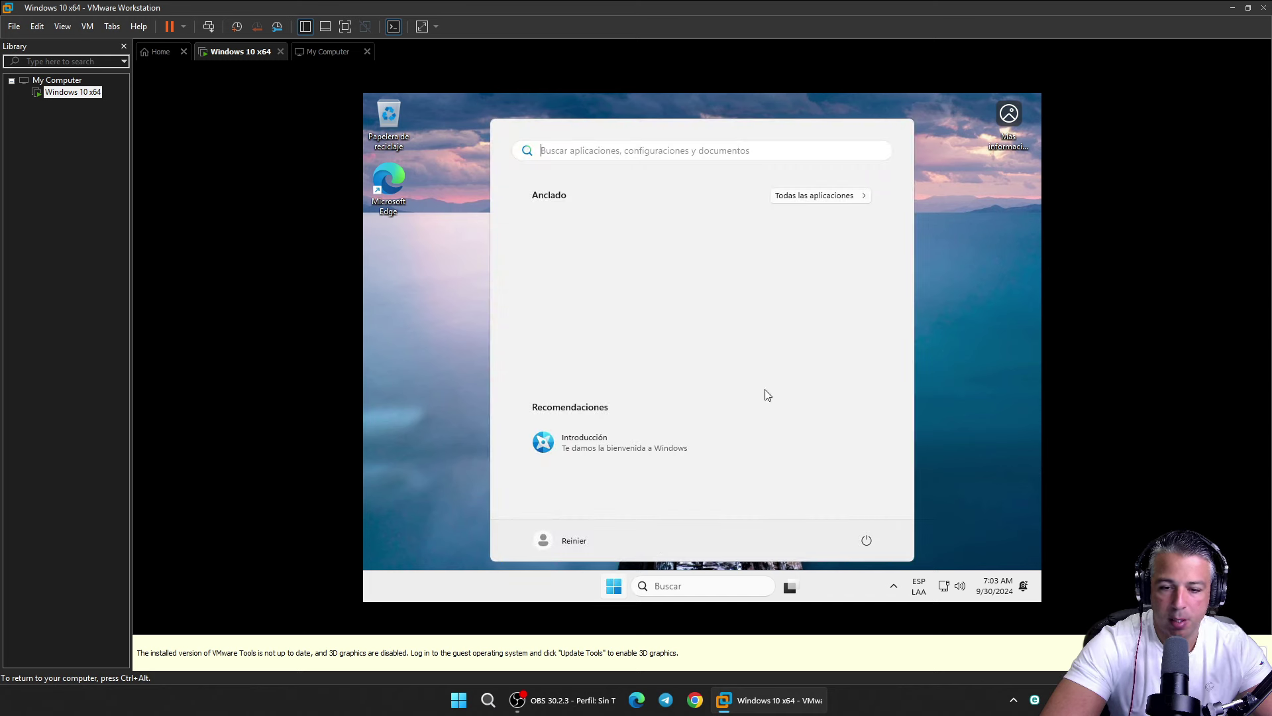
click(968, 351)
click(894, 586)
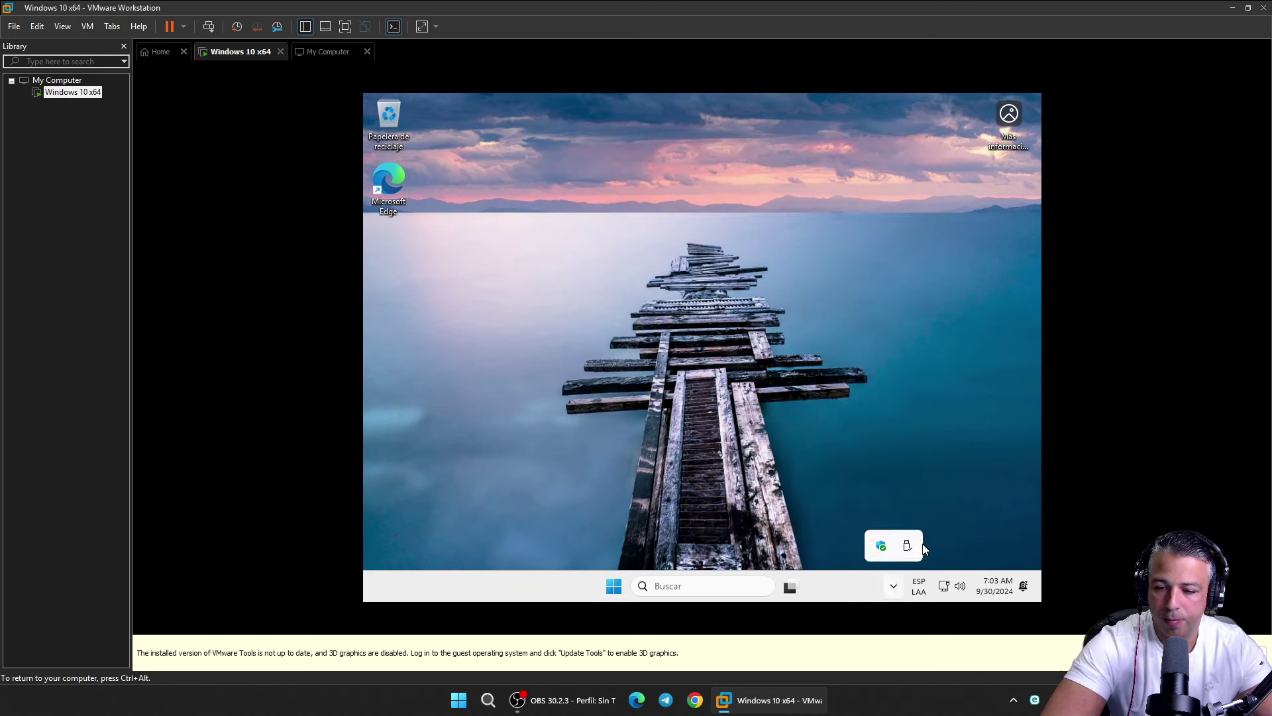
click(681, 576)
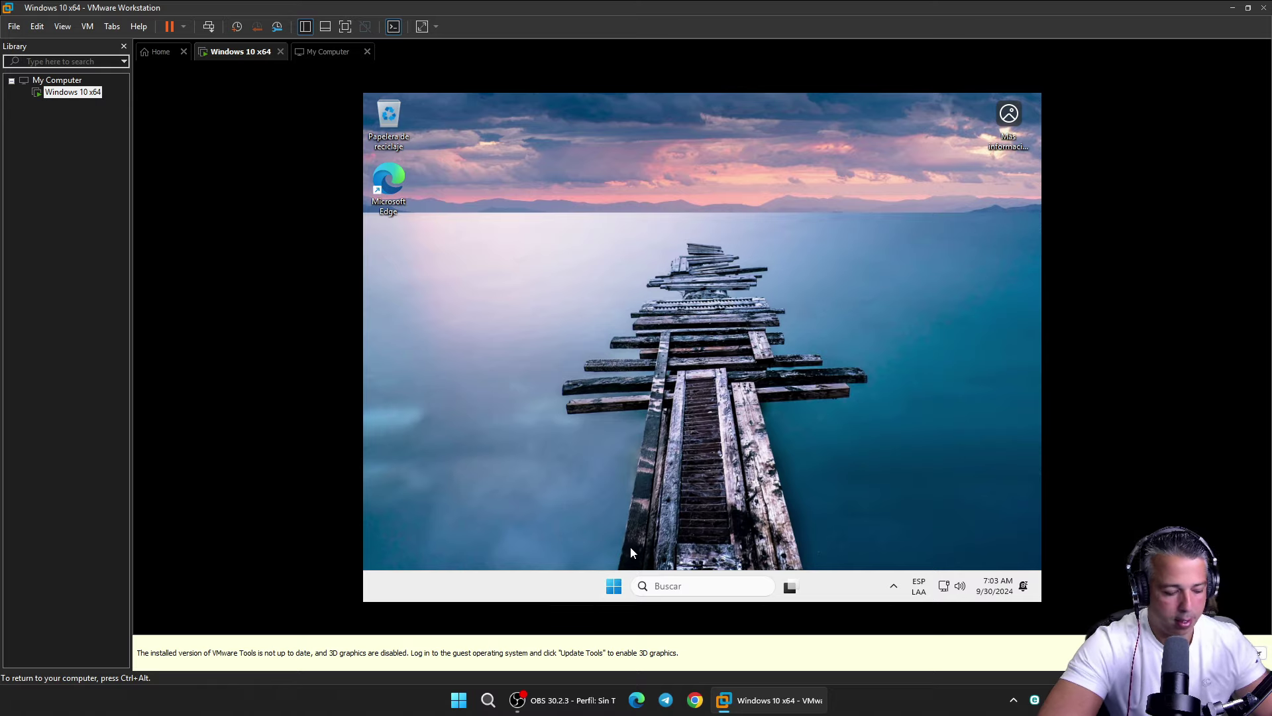
Delete the Windows.old folder from Disco local (C:) and close the file explorer.
key(super+e)
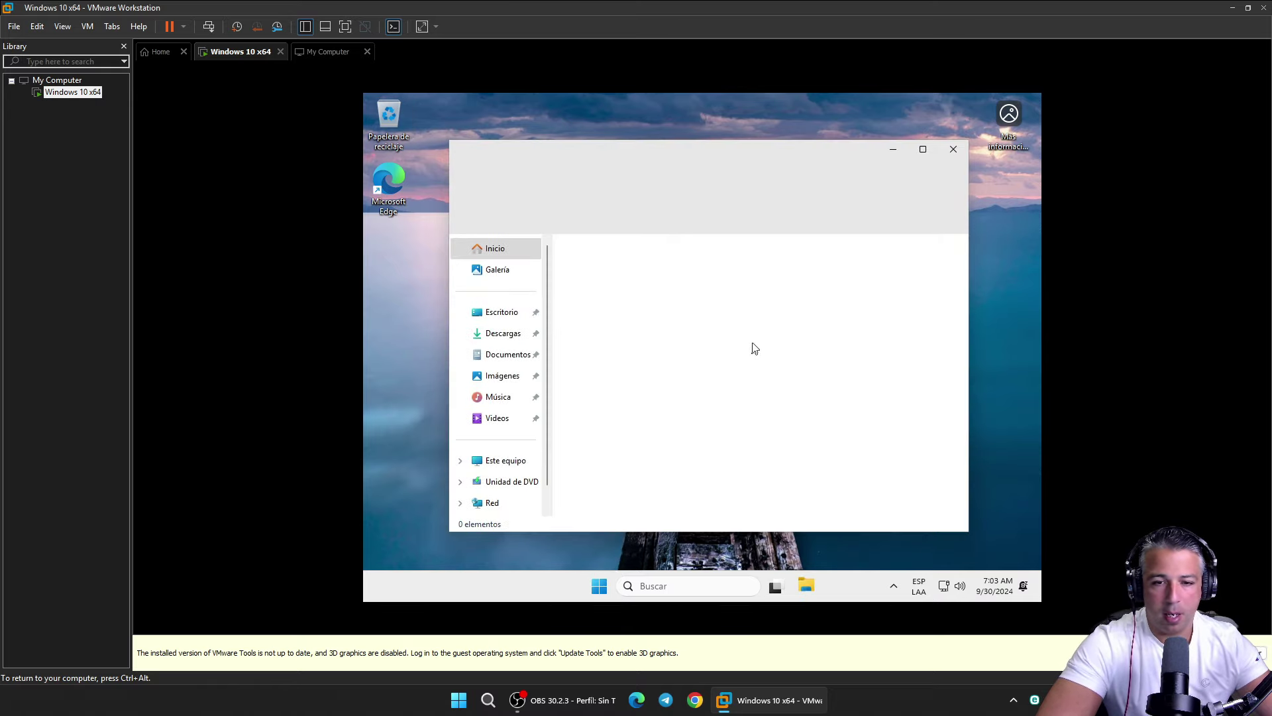
click(923, 150)
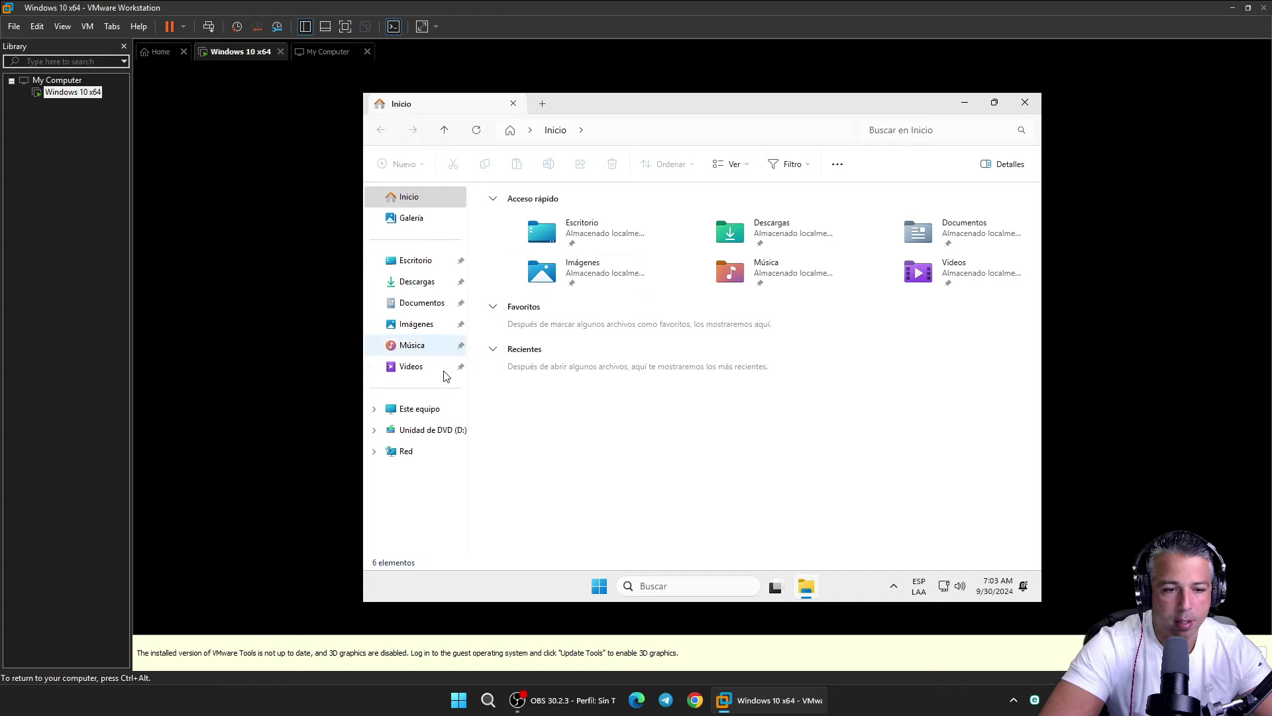
click(434, 411)
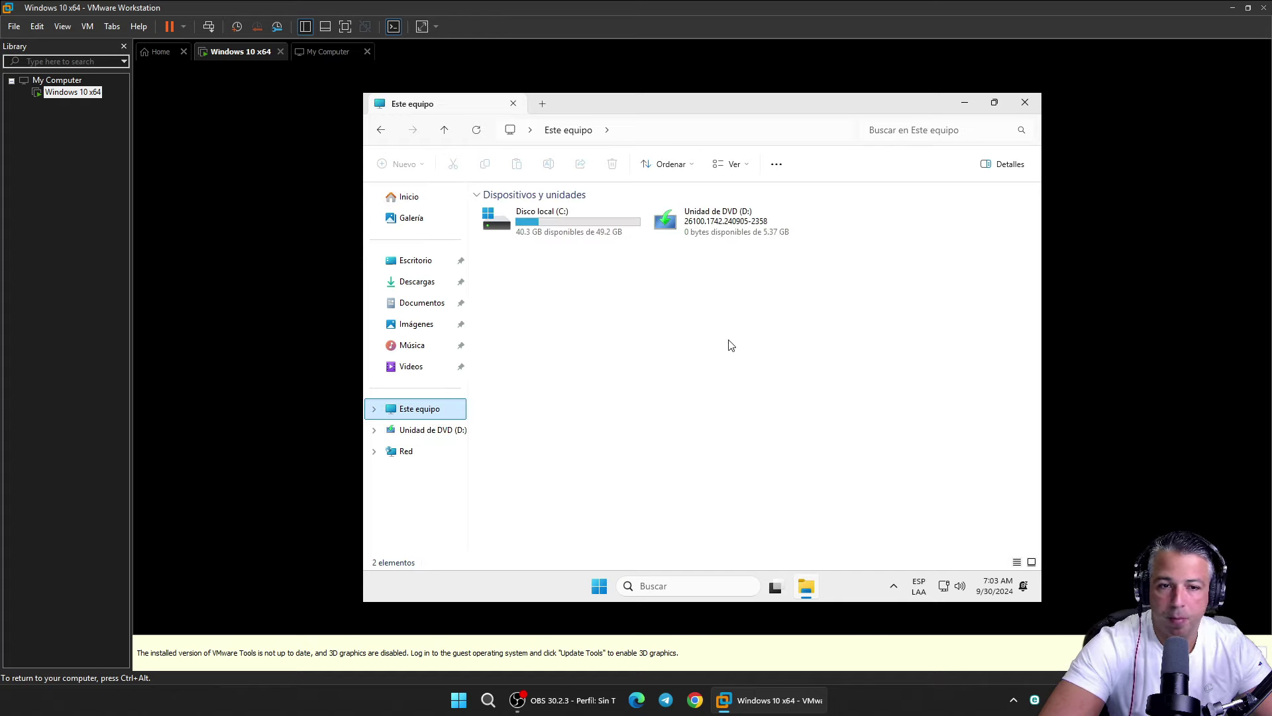
double_click(622, 226)
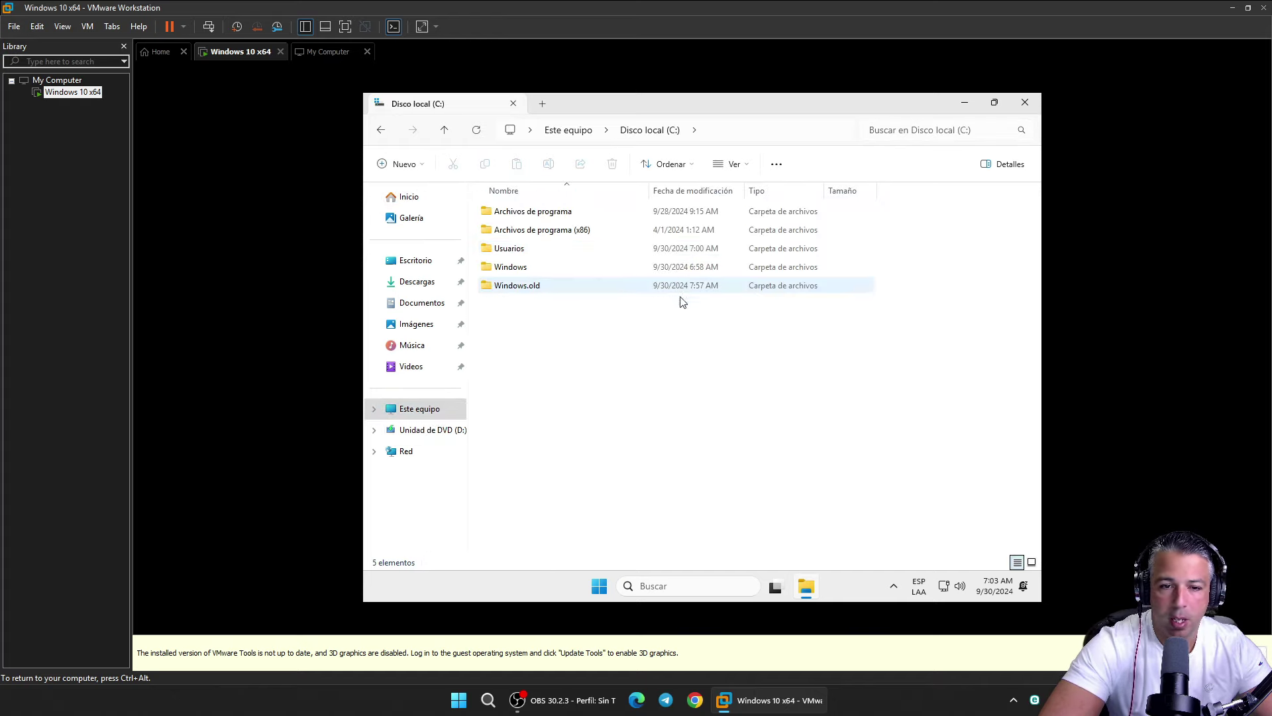
click(554, 290)
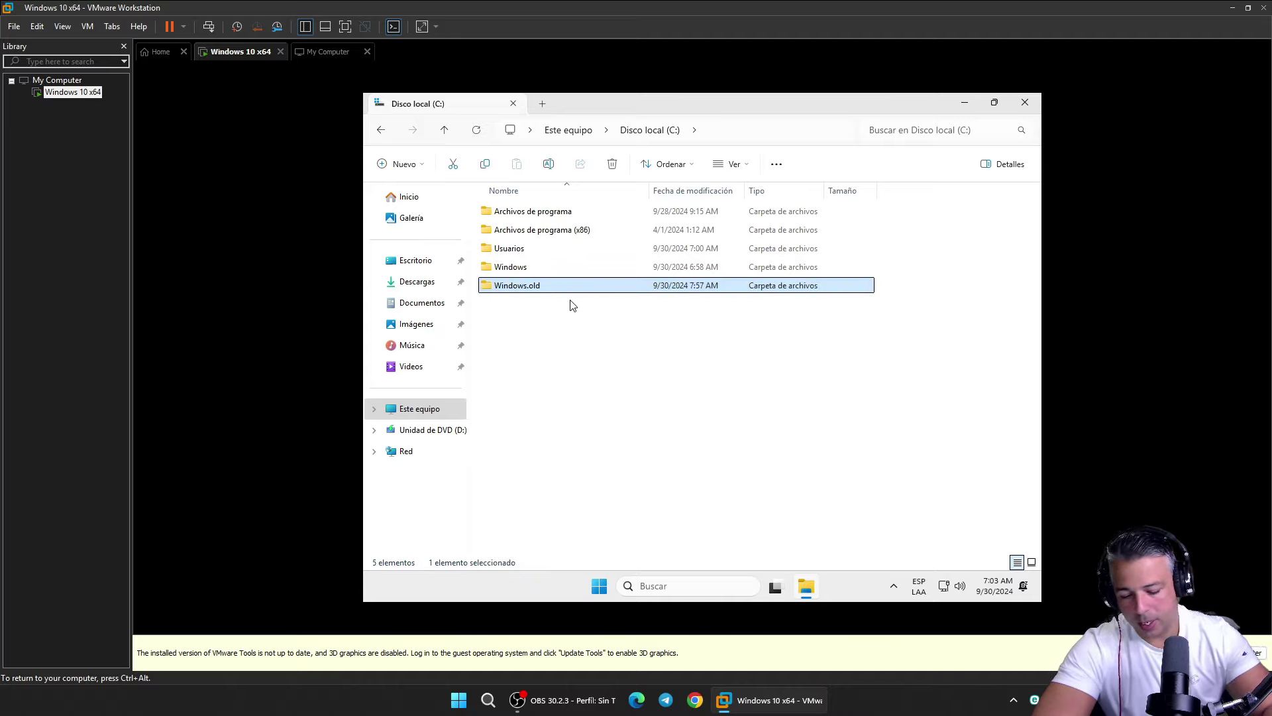
key(Delete)
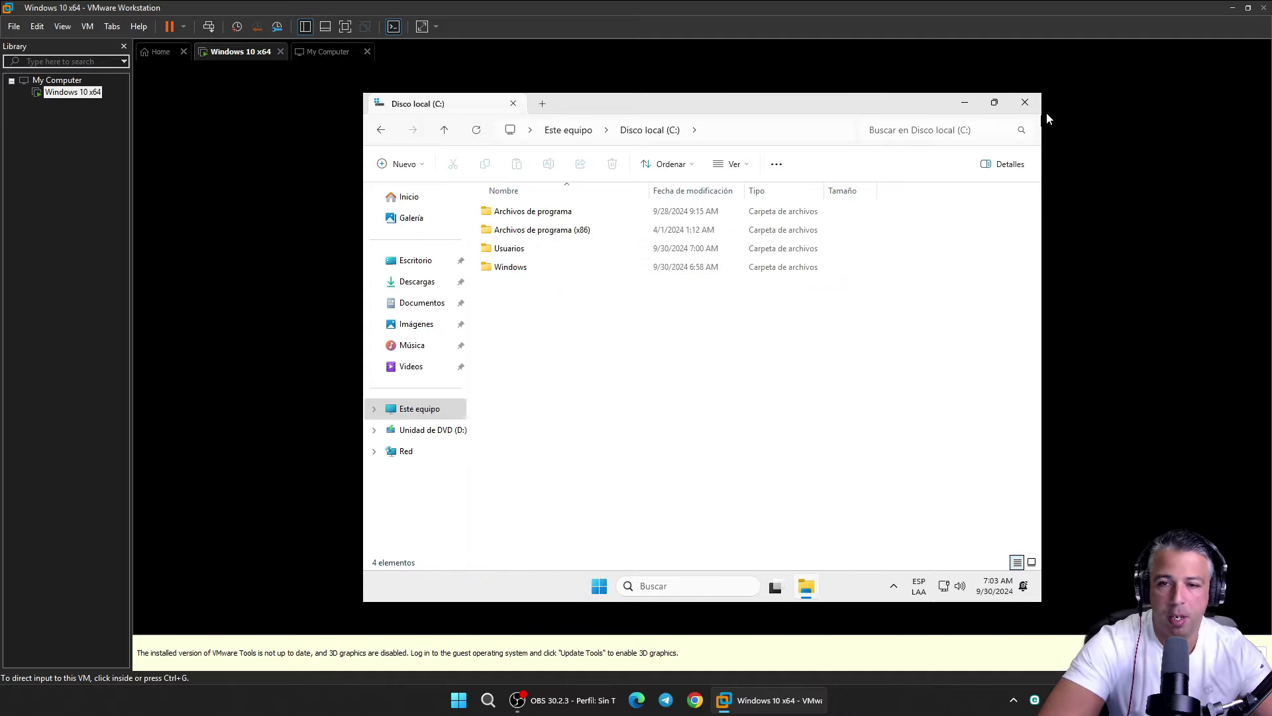
click(1033, 108)
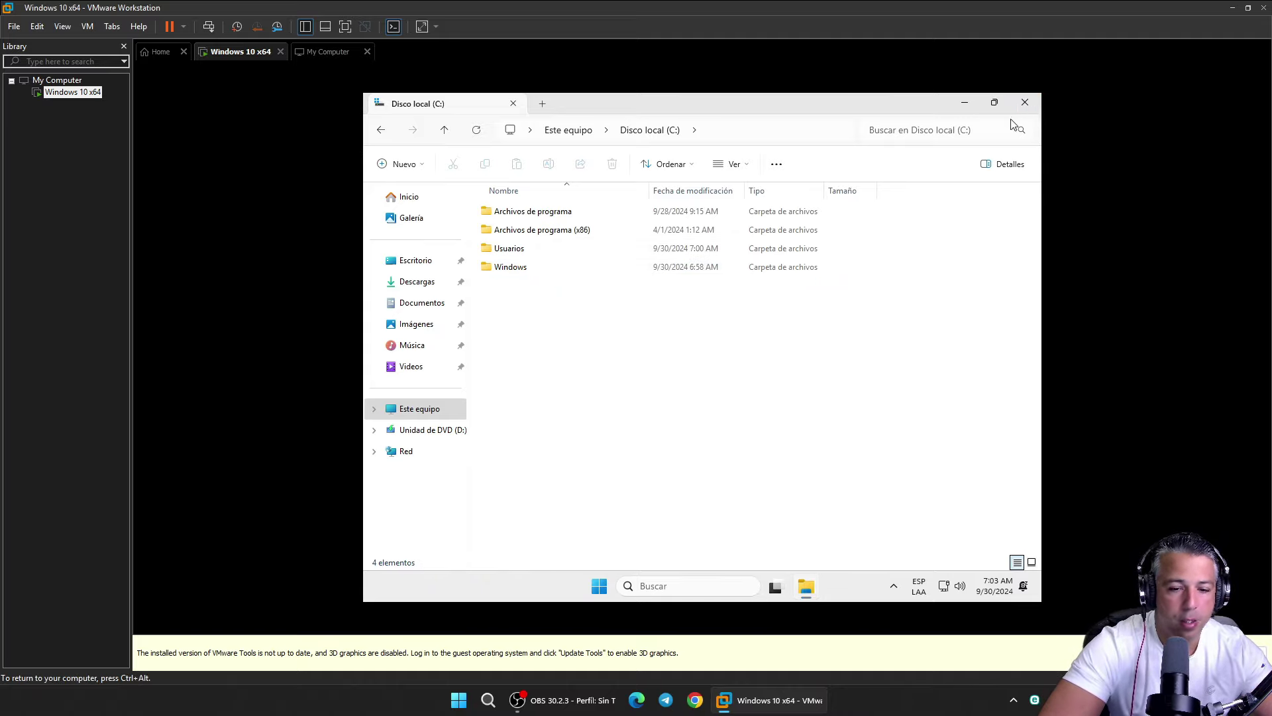
Go through the complete application list in the Start menu once more and close the menu.
click(614, 586)
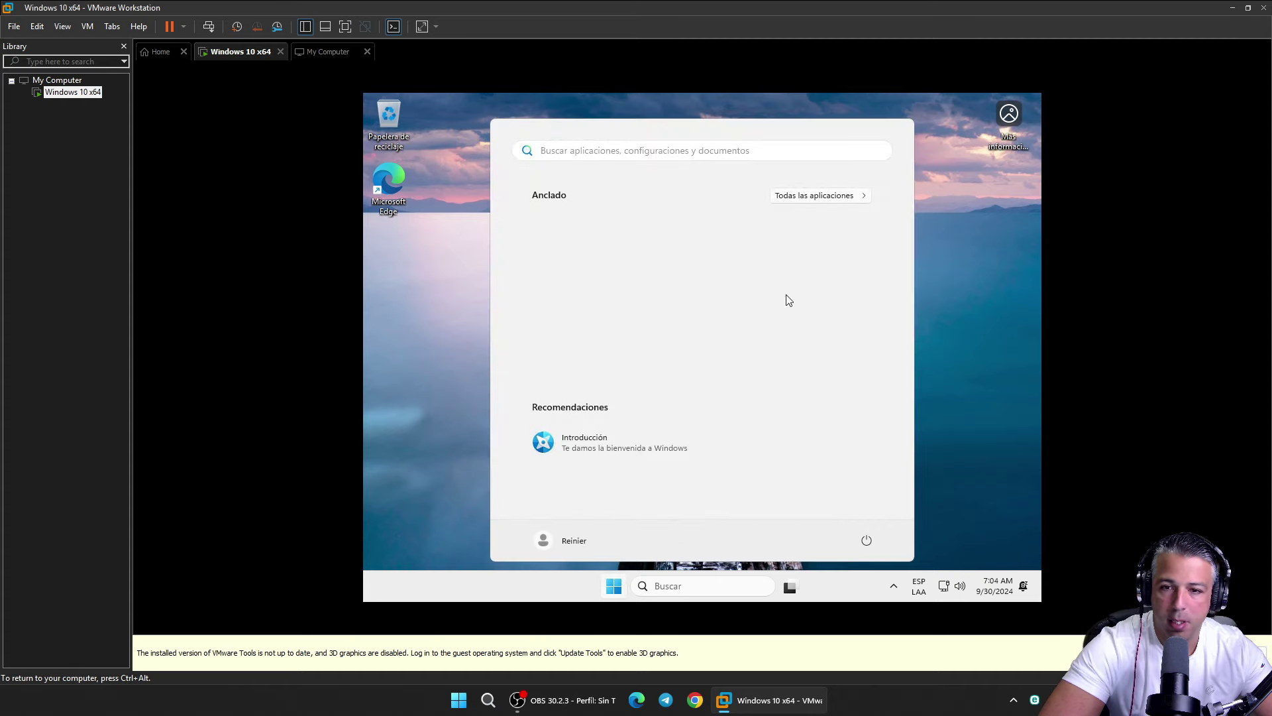
click(860, 196)
scroll(729, 265, down, 5)
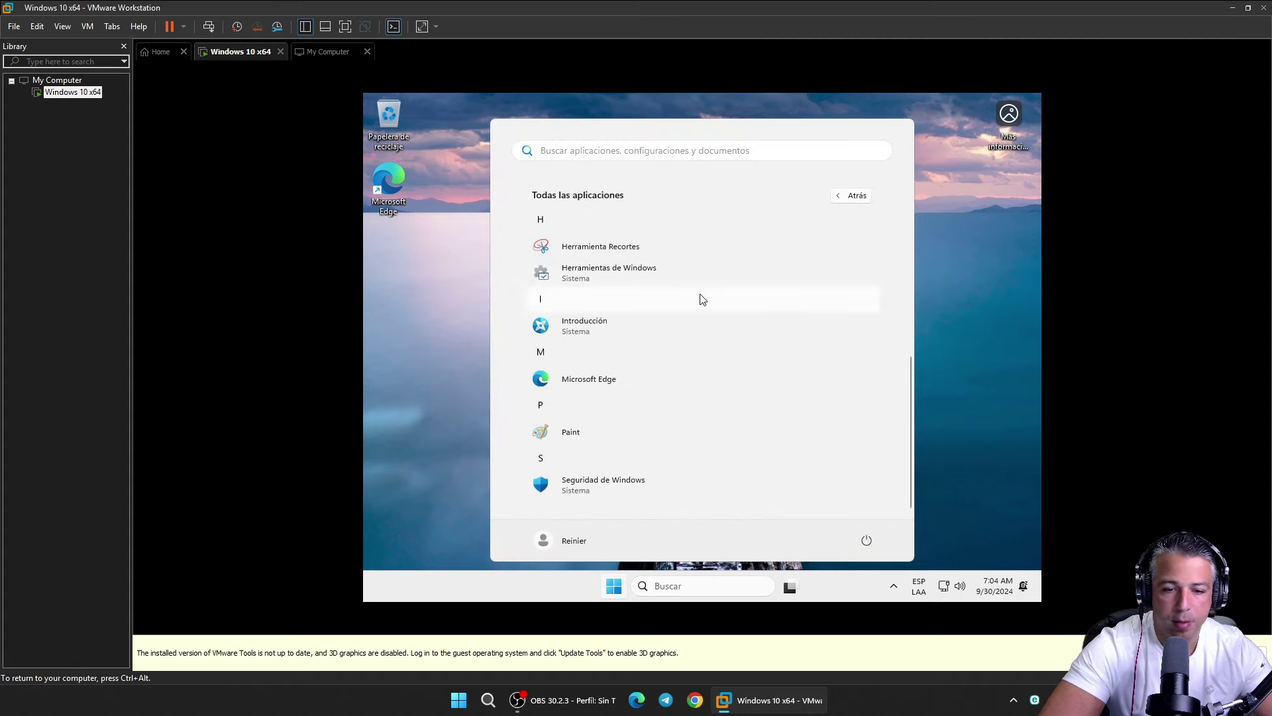
scroll(695, 298, up, 5)
click(415, 284)
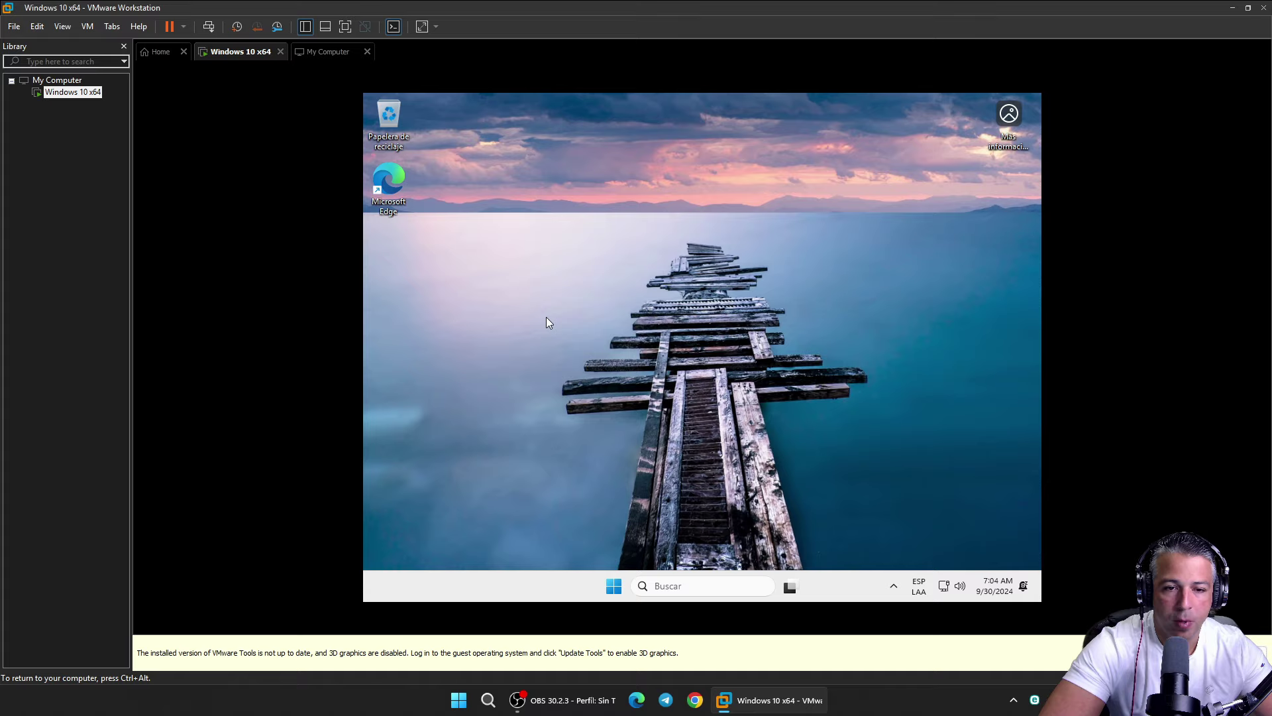
Enable the Equipo desktop icon through the theme's desktop icon settings, accept the change and close Configuración.
right_click(501, 233)
click(601, 394)
click(559, 344)
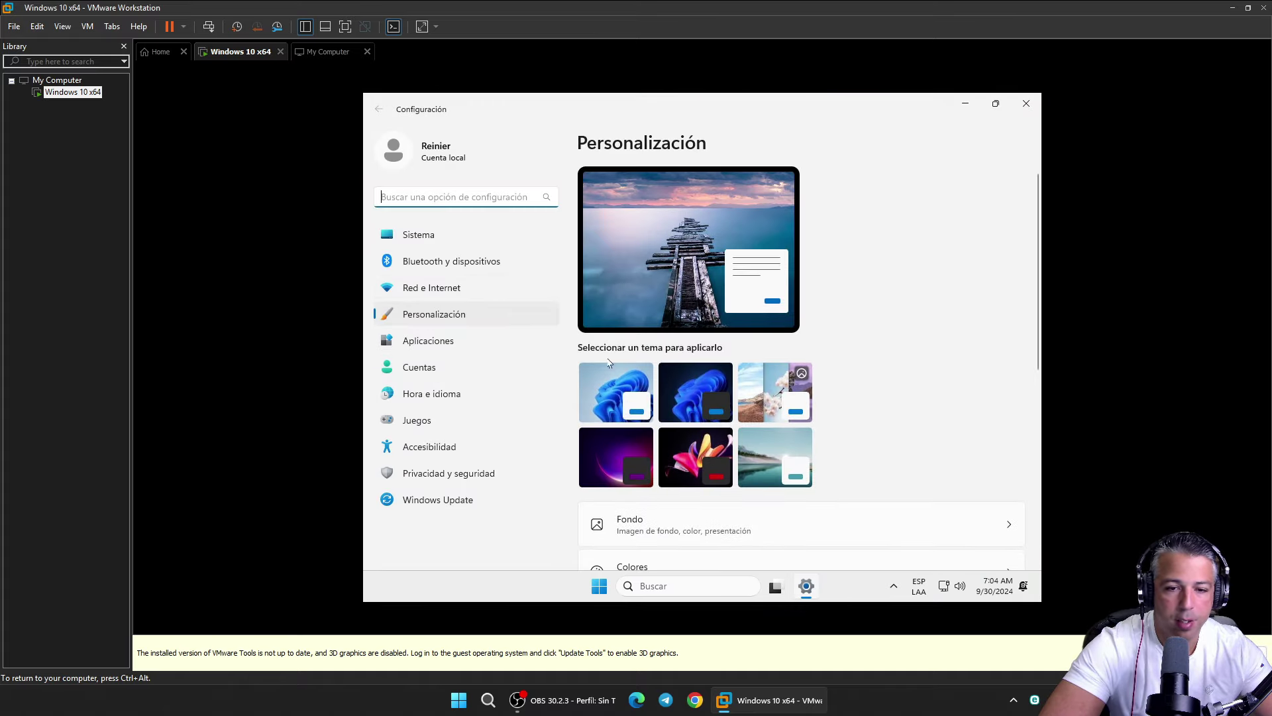
scroll(653, 471, down, 5)
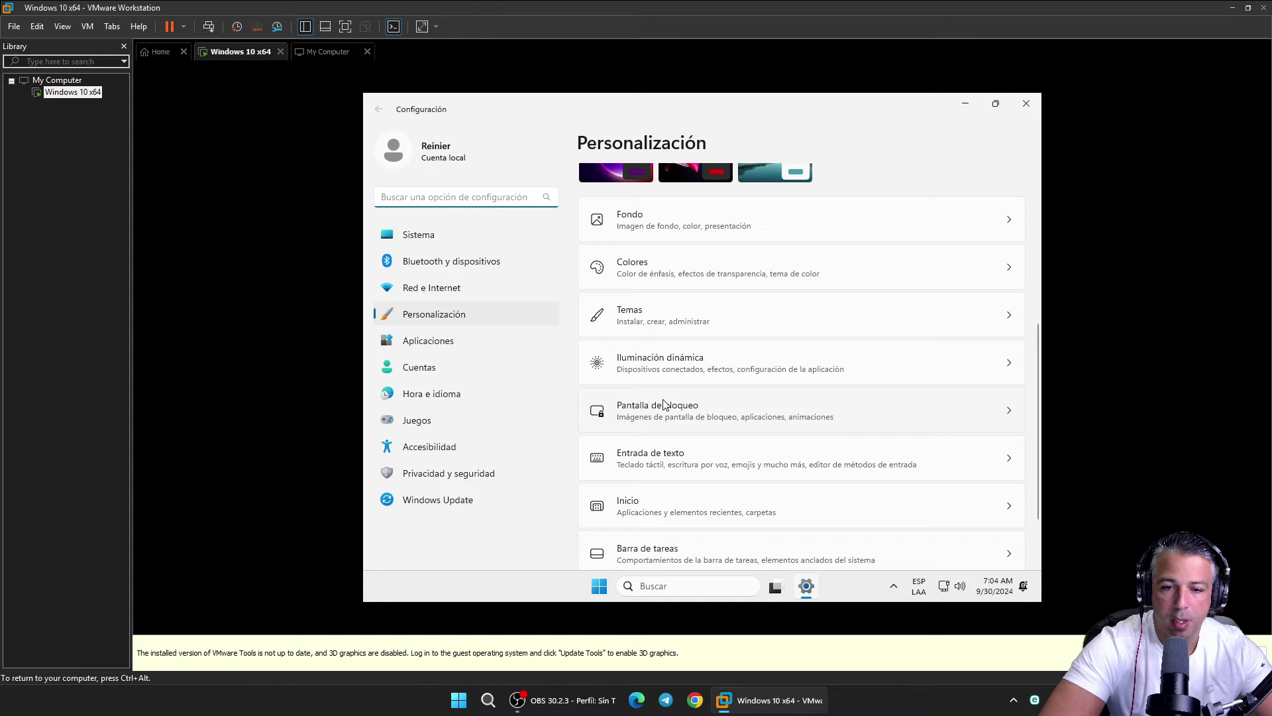
click(714, 326)
scroll(774, 385, down, 3)
scroll(785, 462, down, 1)
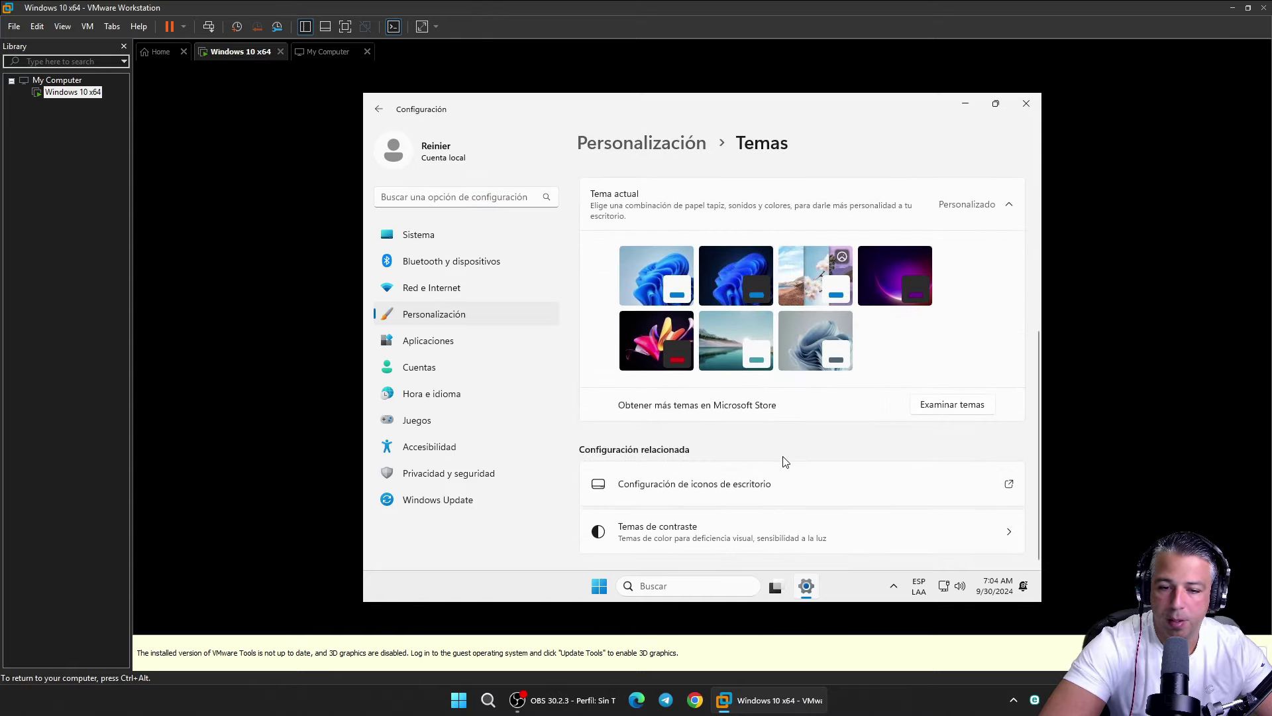
click(795, 495)
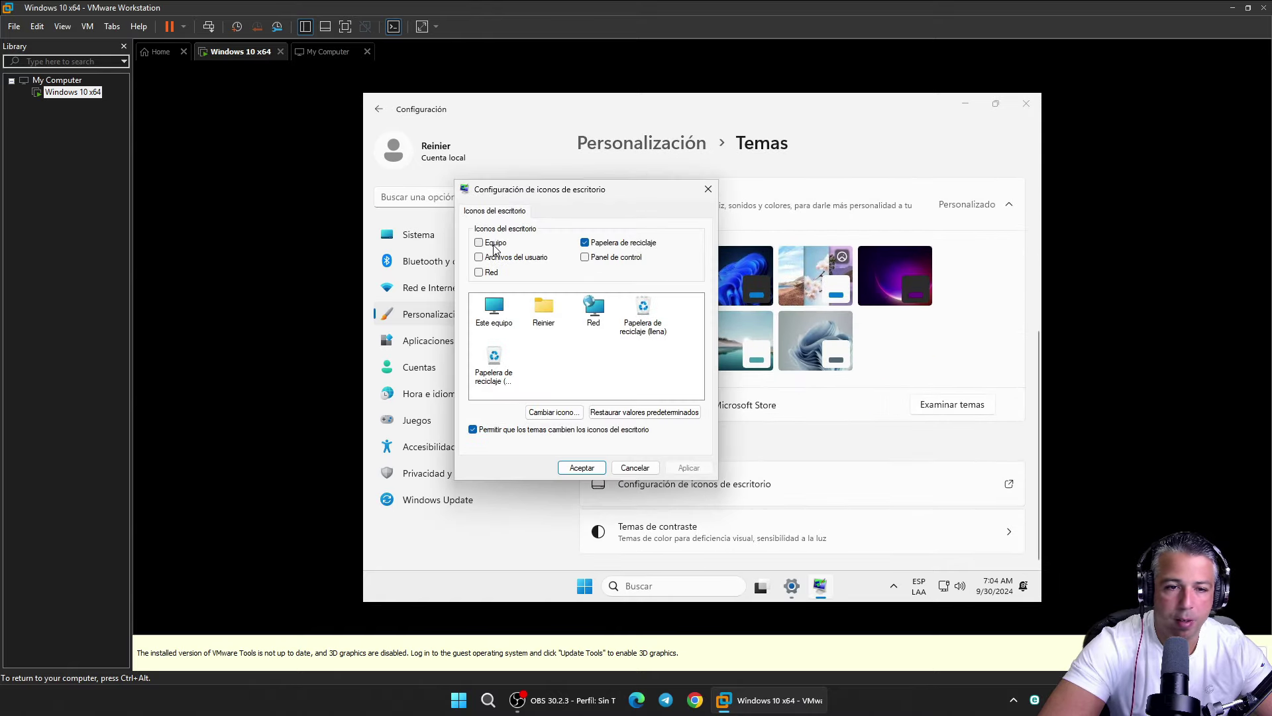
click(479, 242)
click(582, 467)
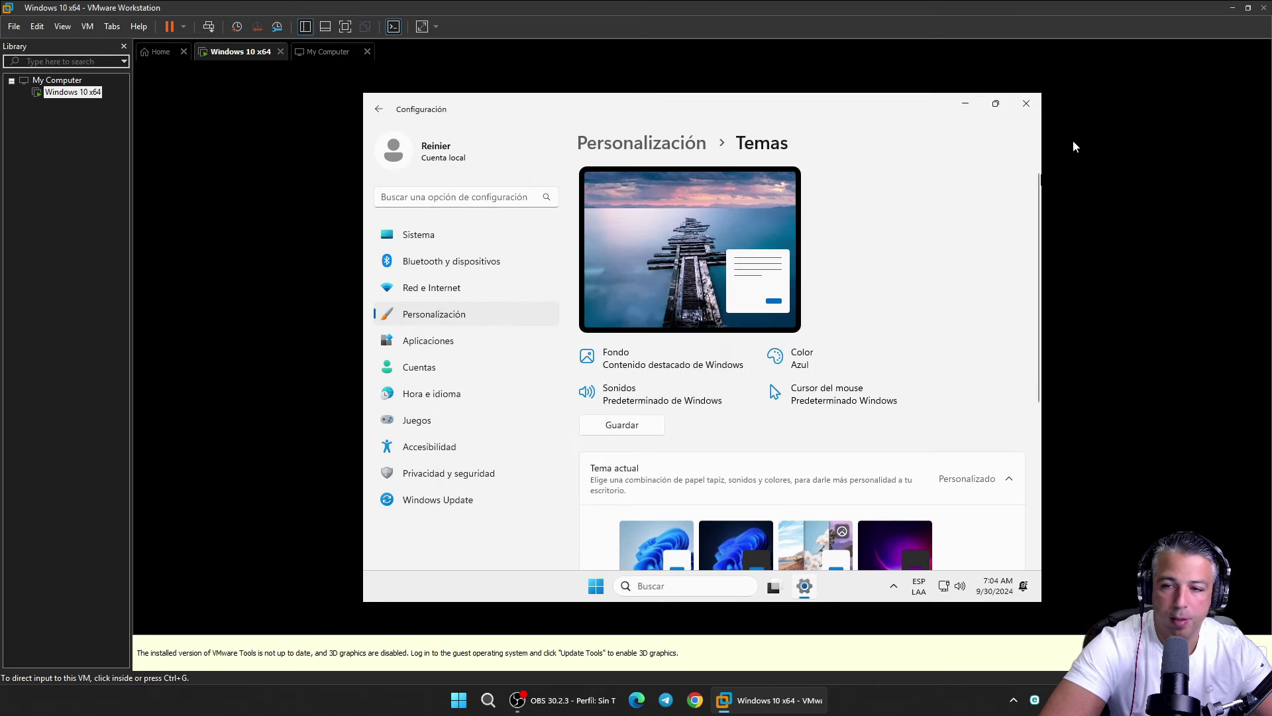
click(1027, 103)
Refresh the desktop, check the drives shown in Este equipo and close the file explorer.
right_click(568, 203)
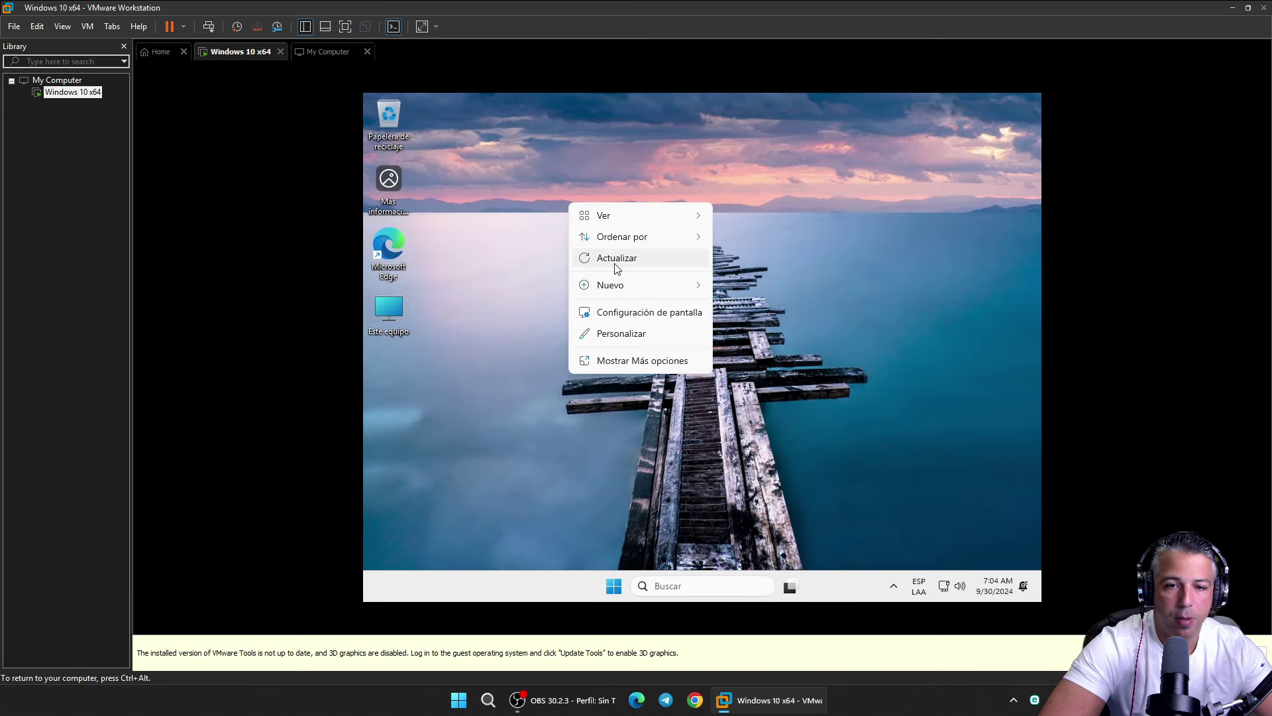
click(617, 259)
double_click(400, 114)
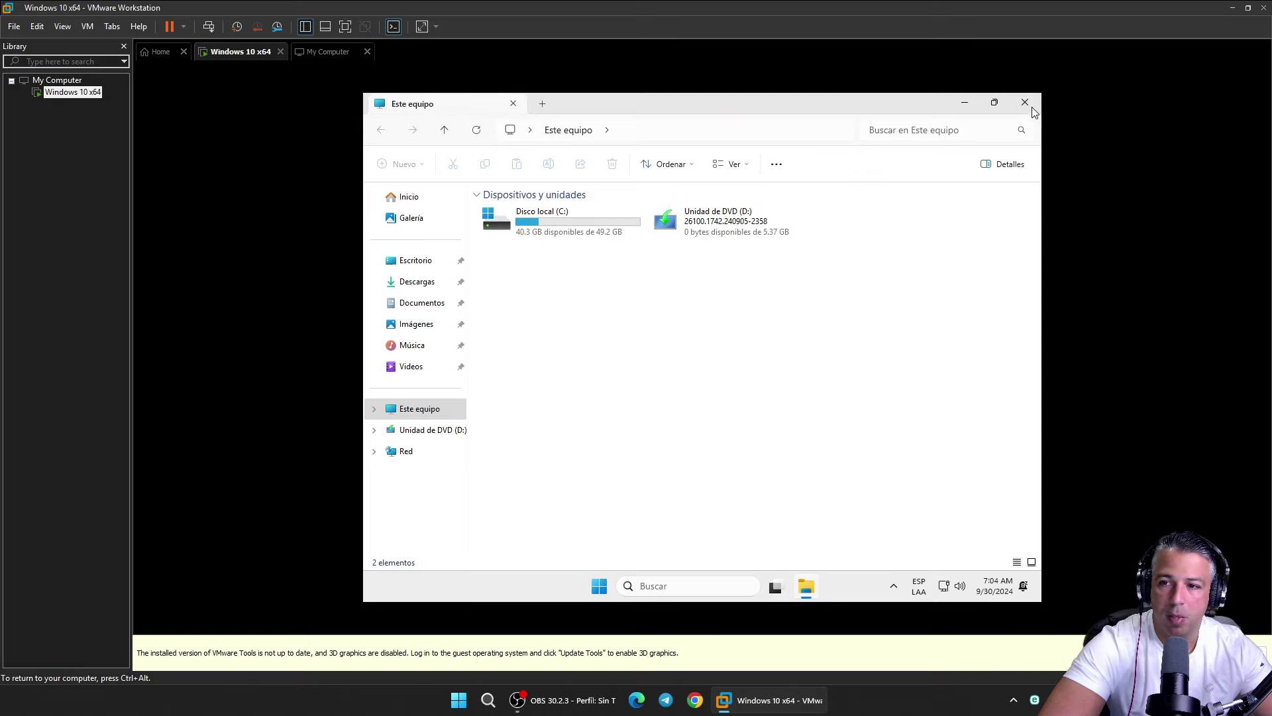
click(1025, 103)
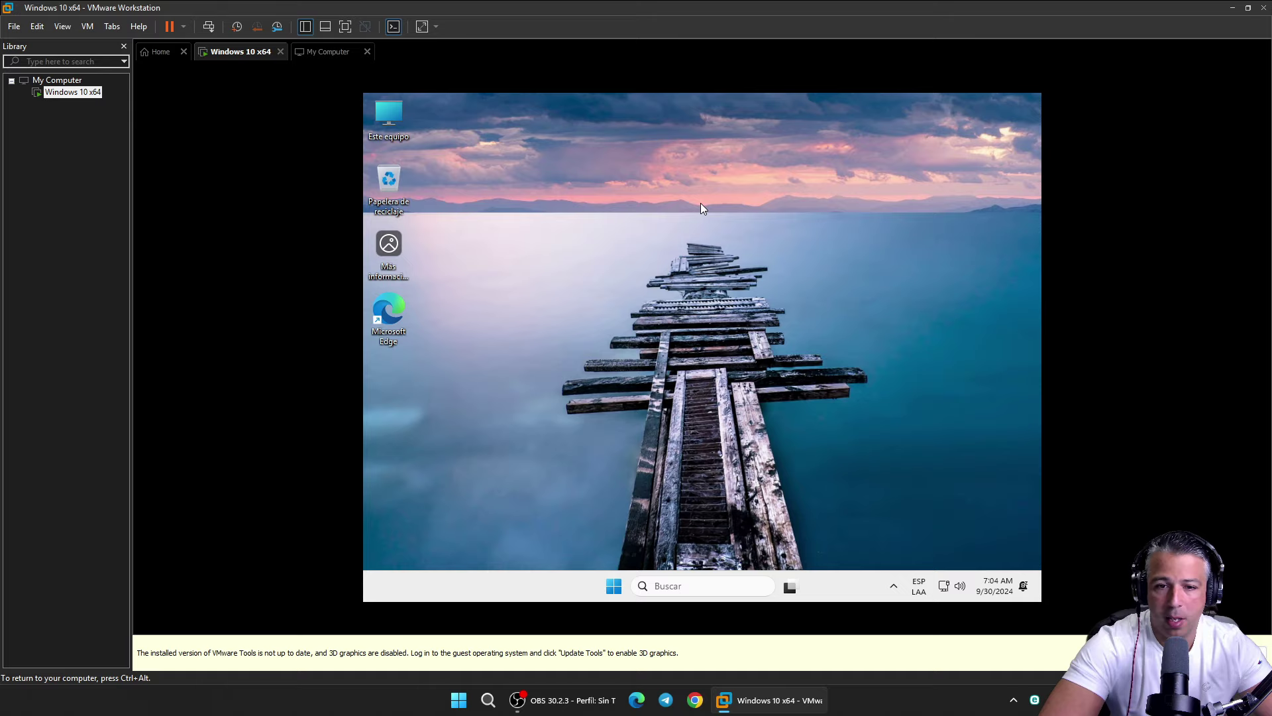
Apply the dark Windows theme with the blue bloom wallpaper in the Personalización settings.
right_click(671, 168)
click(738, 324)
click(748, 279)
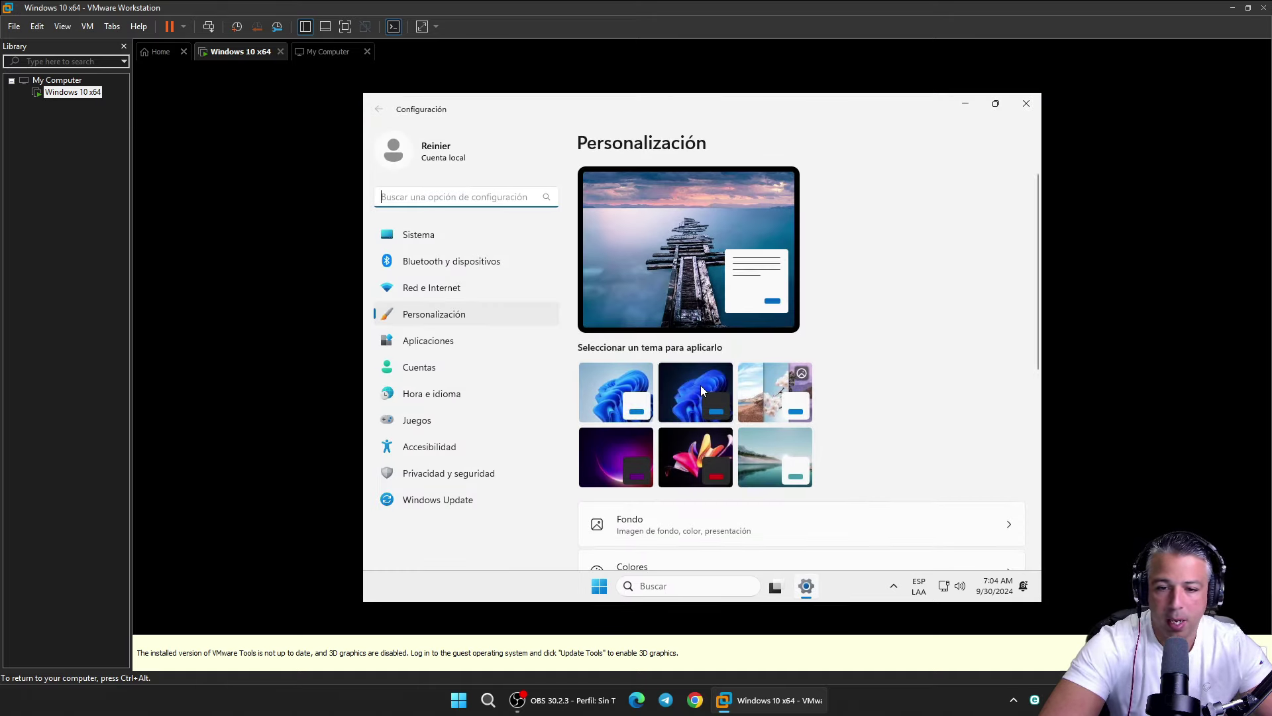
click(701, 384)
scroll(709, 424, down, 4)
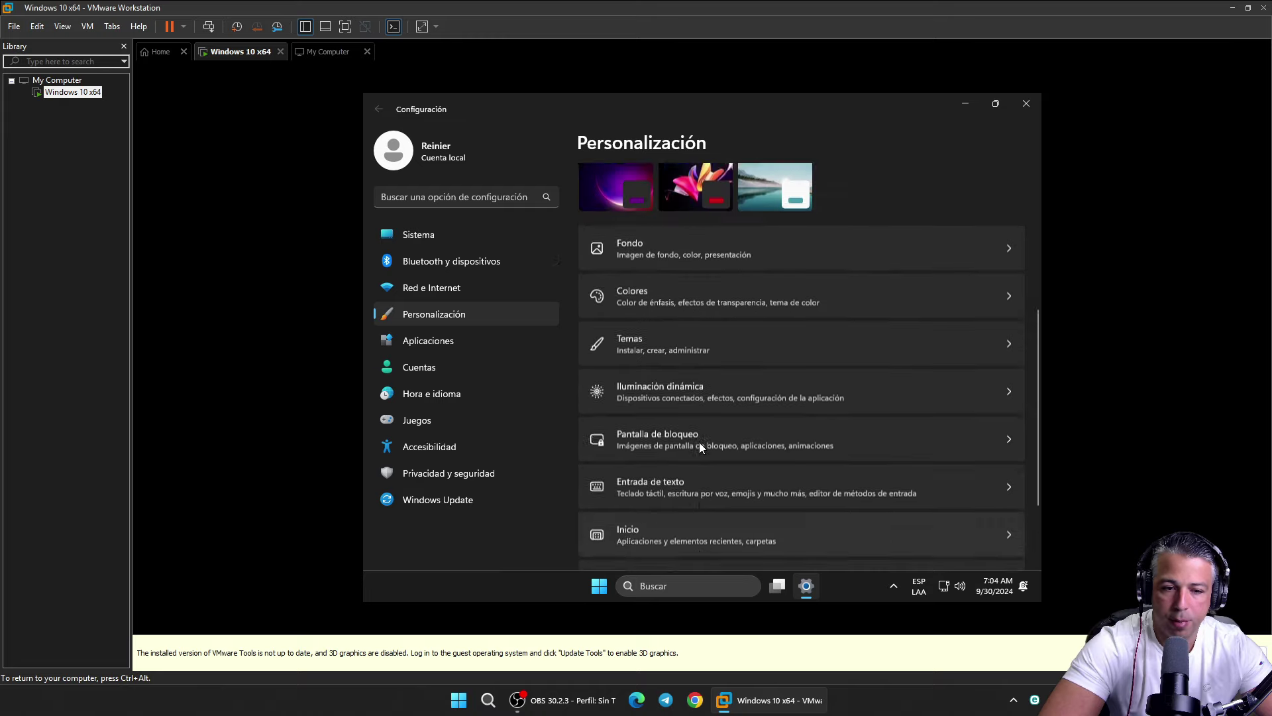
Check the Windows Update status and the Sistema settings, and close Configuración.
click(530, 502)
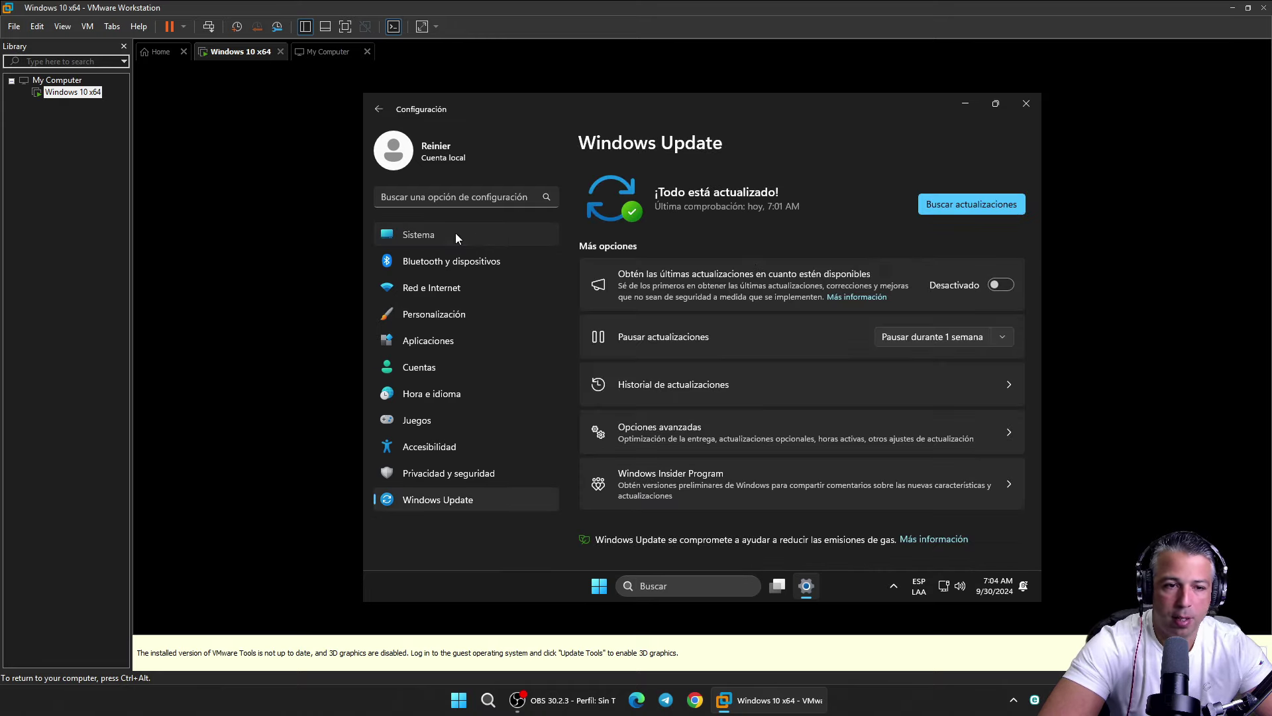
click(455, 234)
click(1024, 101)
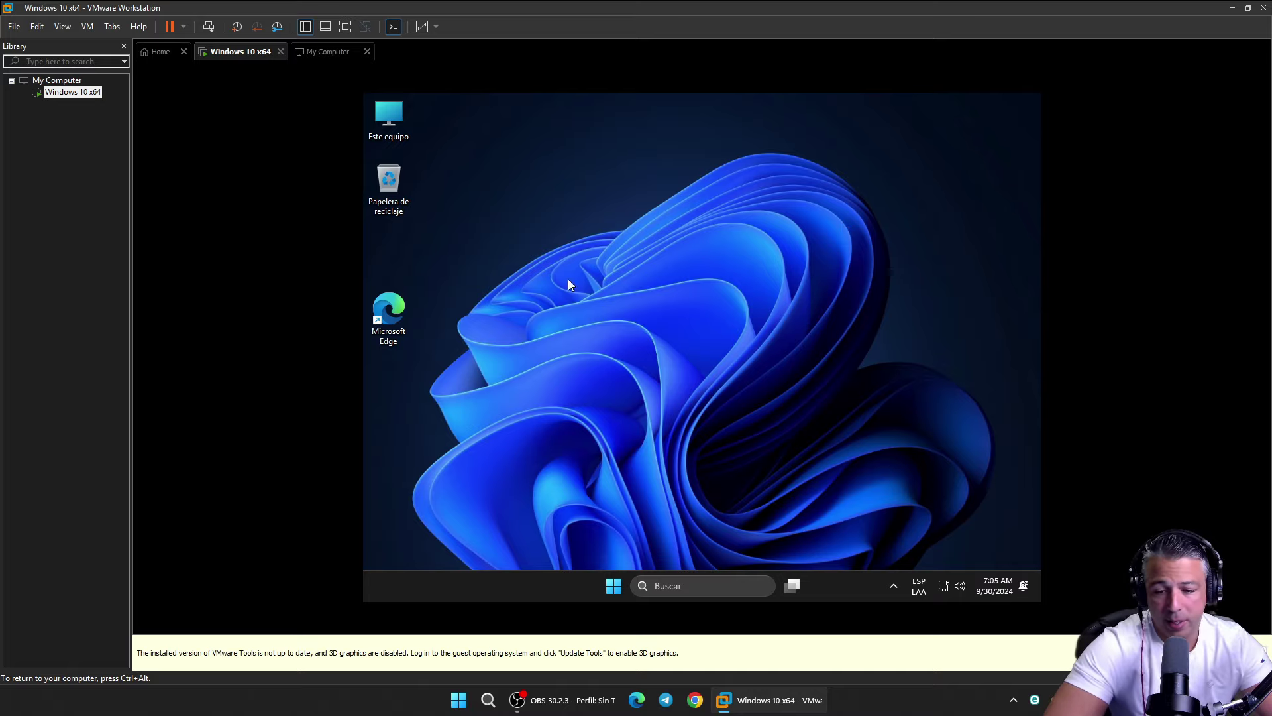
Review the Start menu's pinned area, recommendations and complete application list under the dark theme, and close the menu.
click(612, 585)
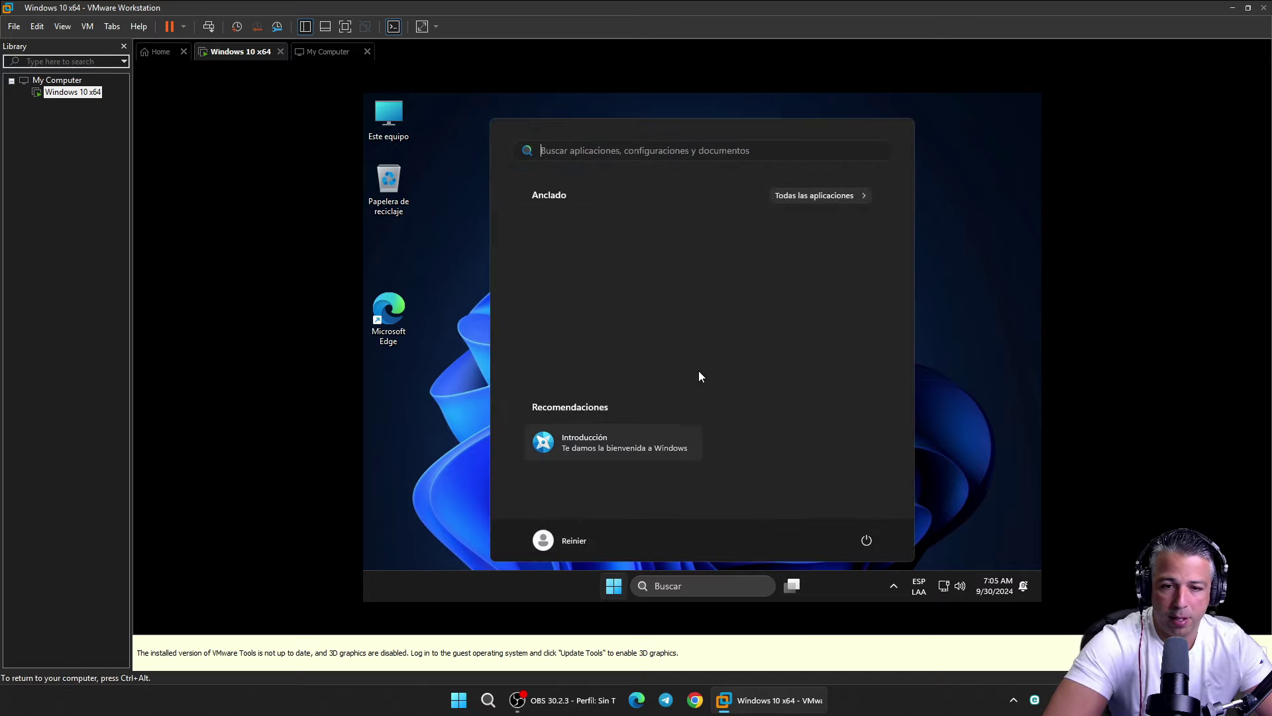
click(853, 195)
click(967, 163)
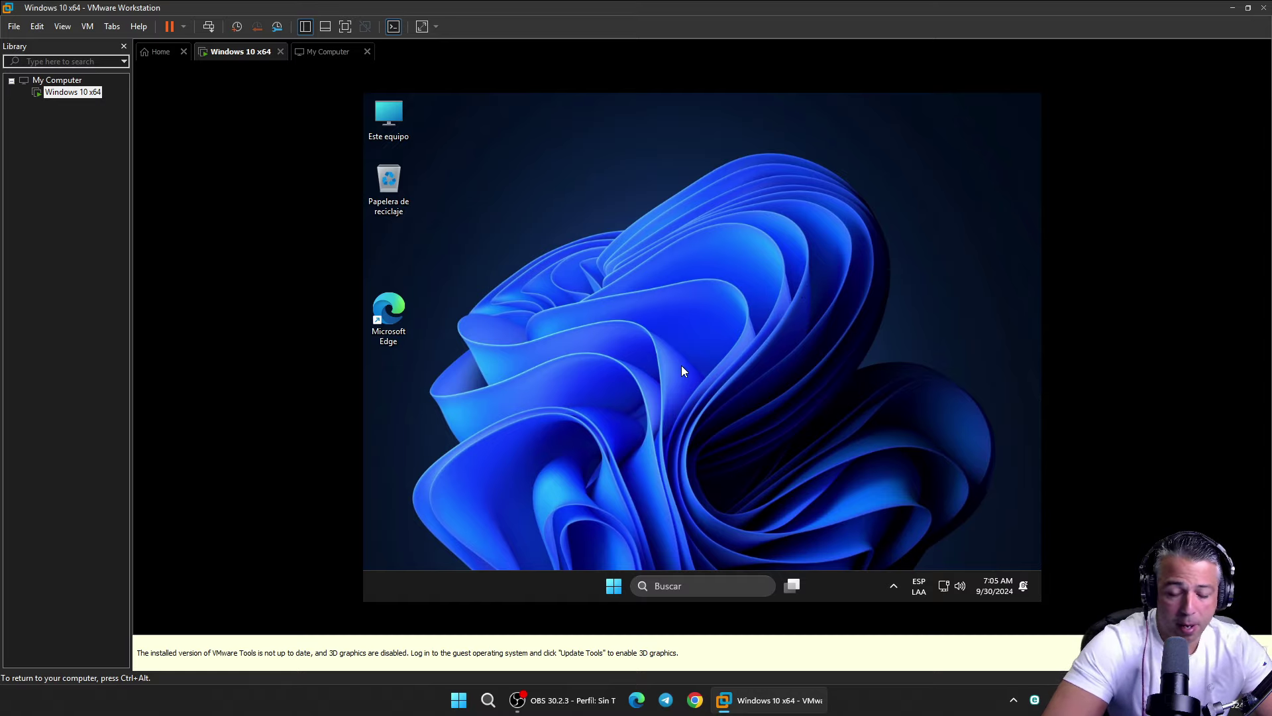
key(super)
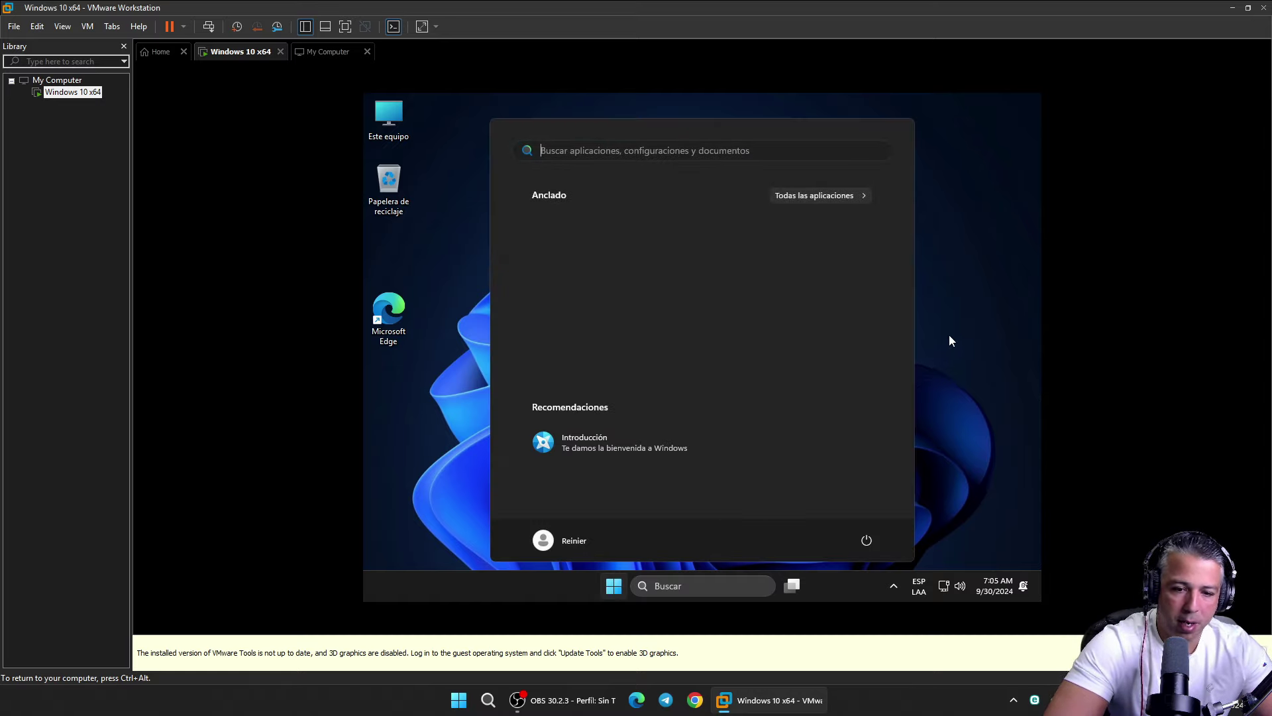
click(928, 312)
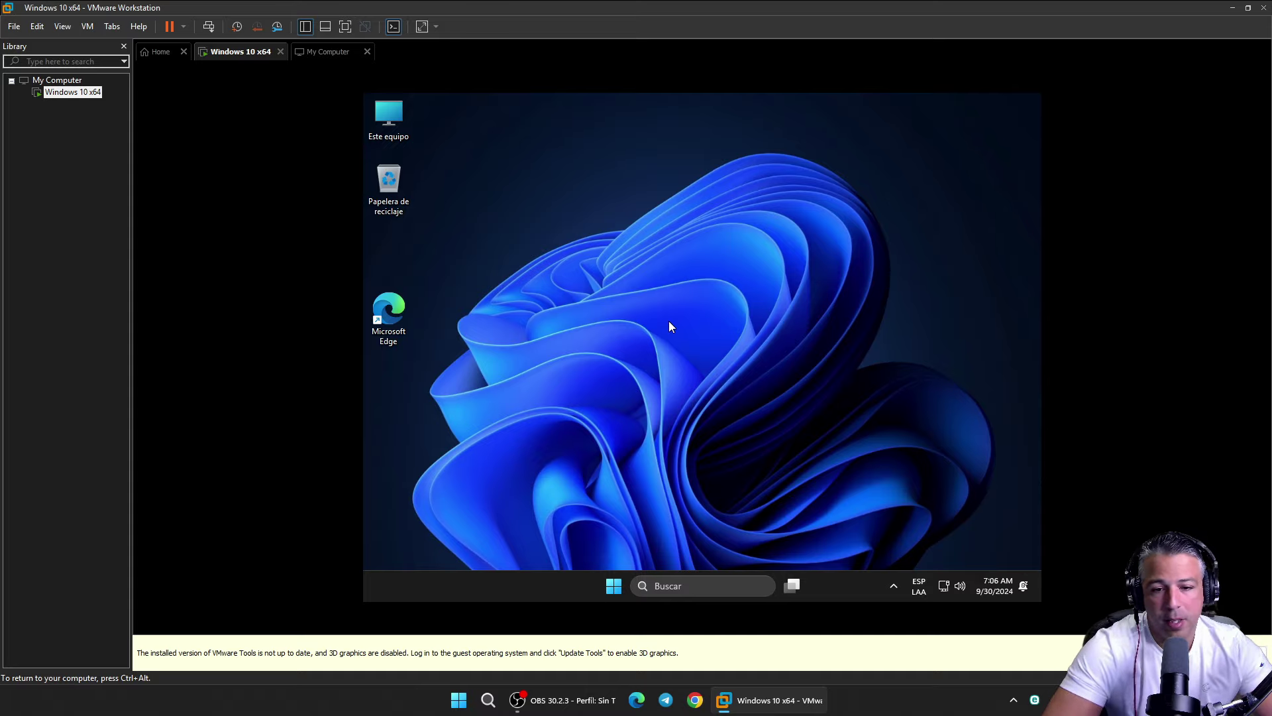
View the drives in Este equipo under the dark theme, close the file explorer and refresh the desktop.
double_click(404, 119)
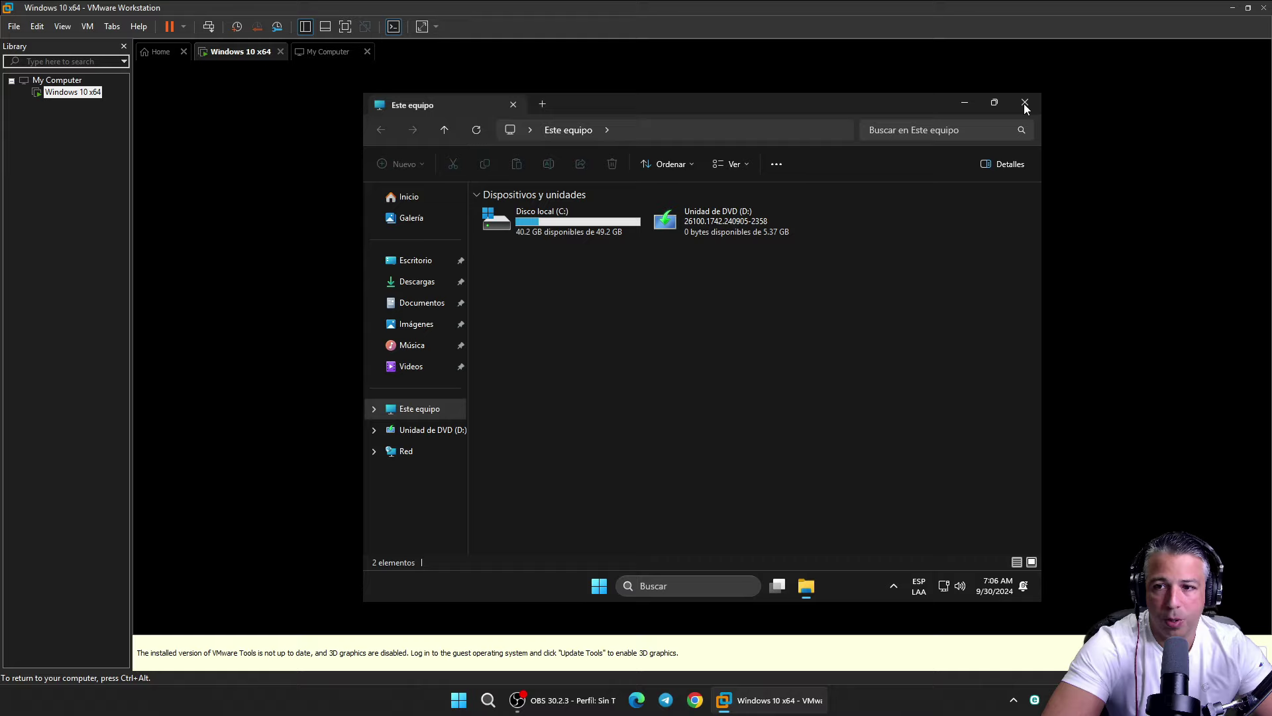
click(1037, 103)
right_click(730, 172)
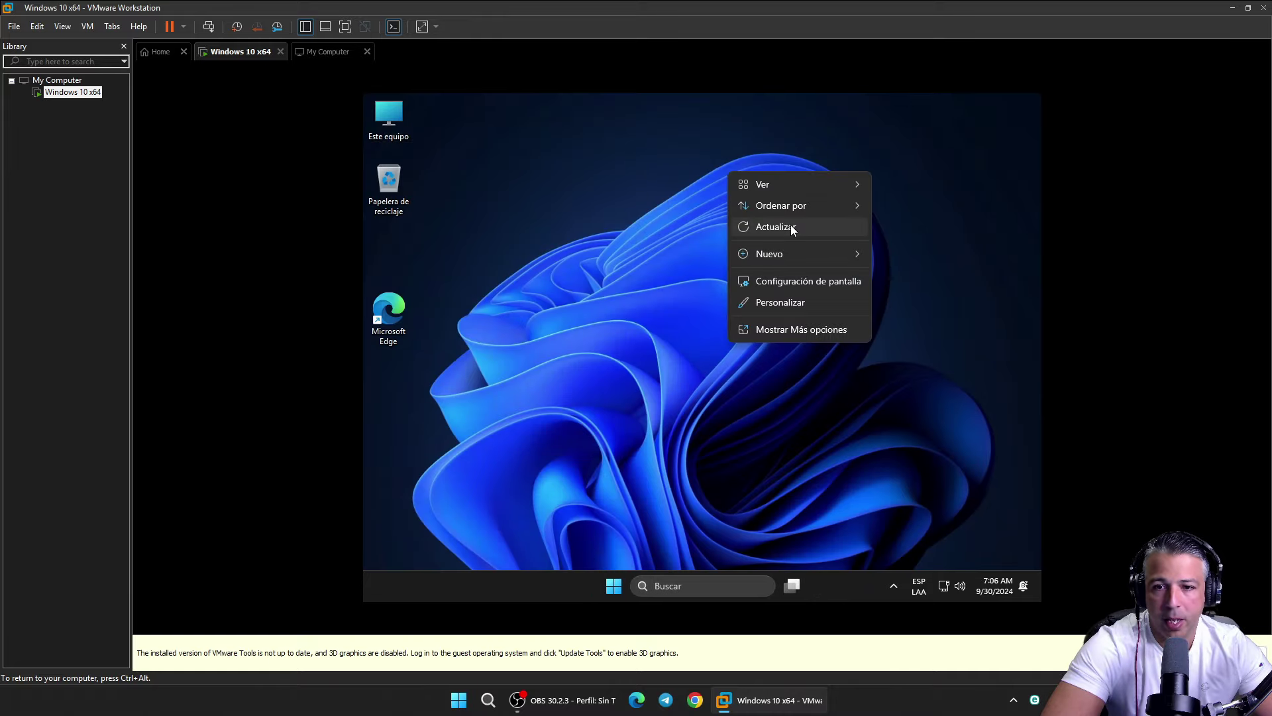
click(759, 227)
Try to eject Unidad de DVD (D:) from Este equipo and close the file explorer.
double_click(399, 118)
click(719, 224)
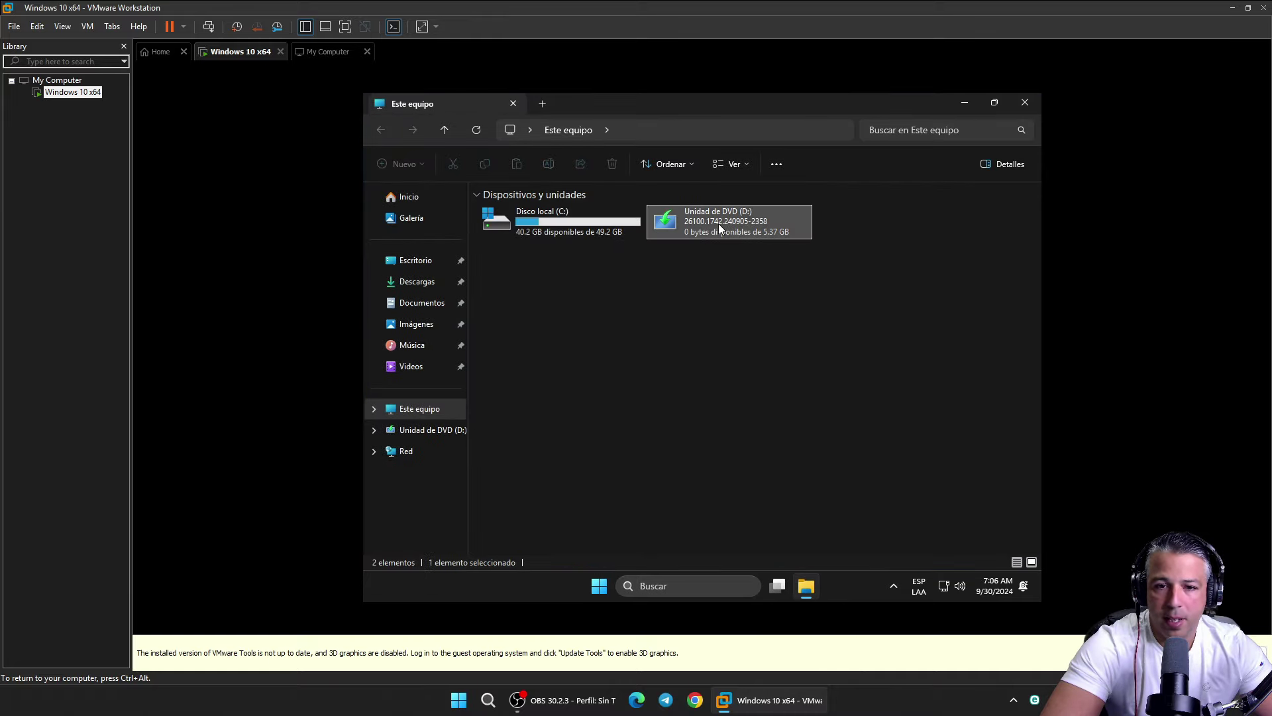
right_click(741, 229)
click(784, 327)
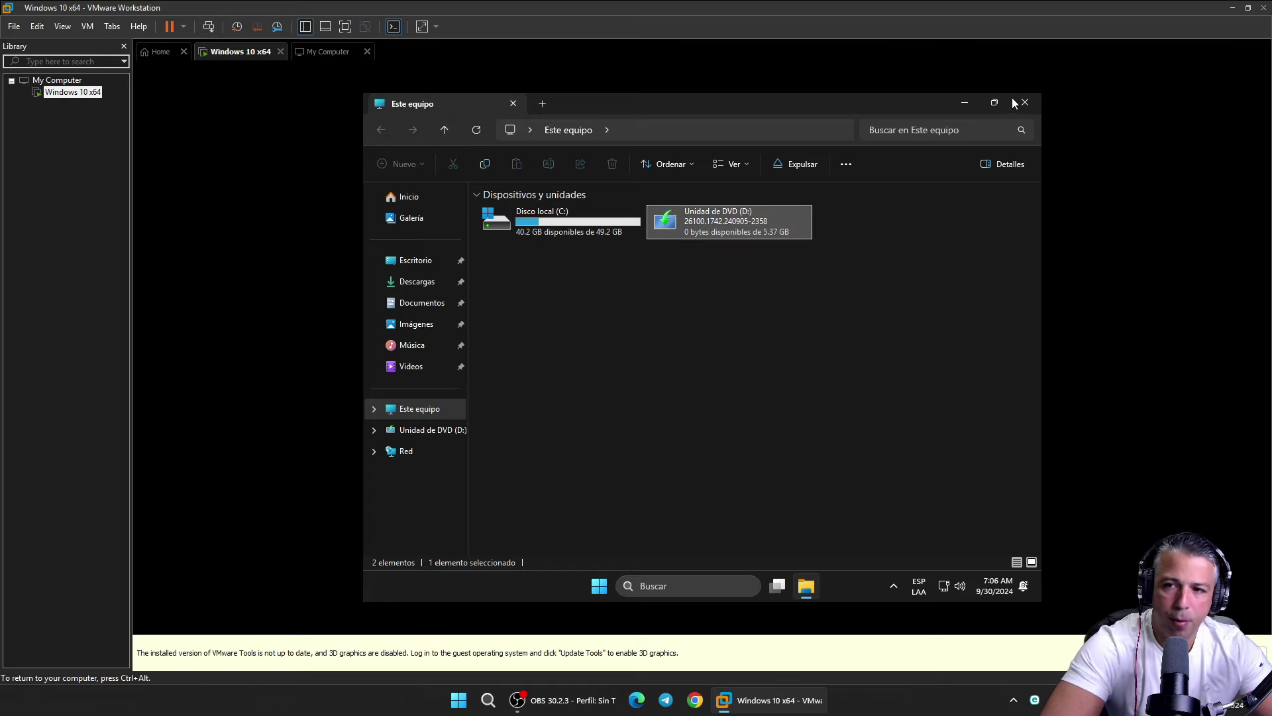
click(1025, 103)
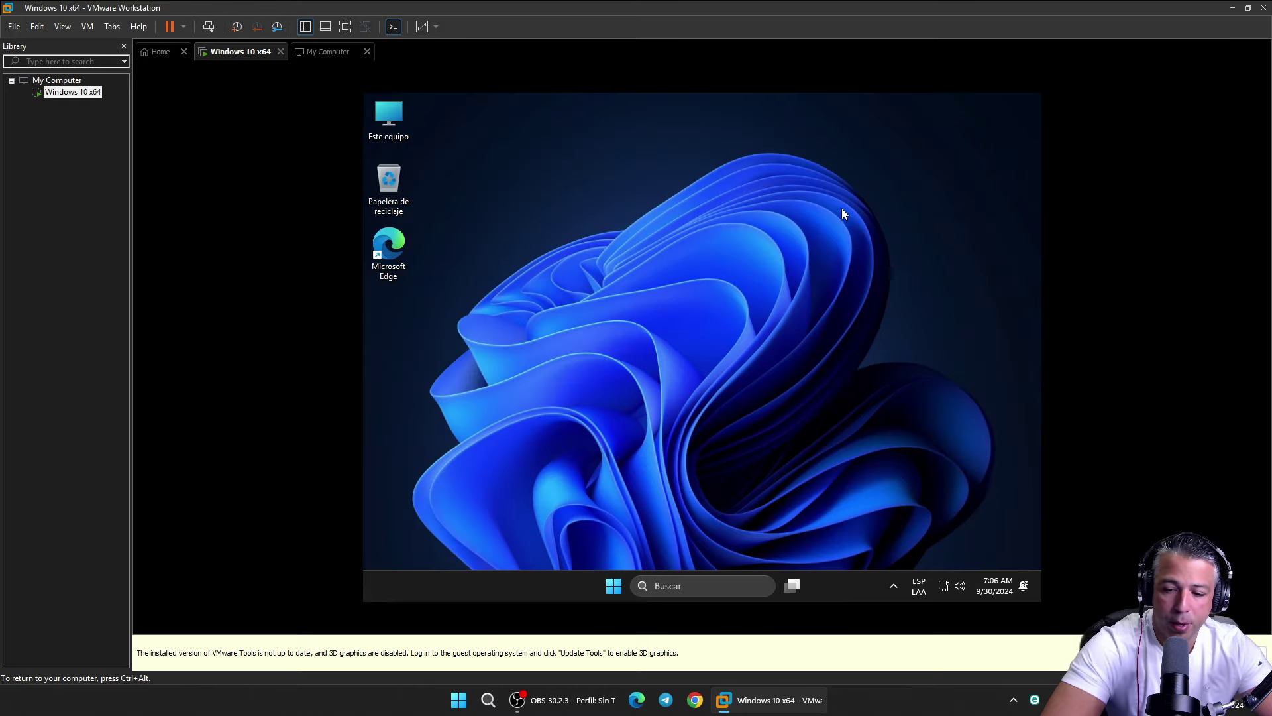